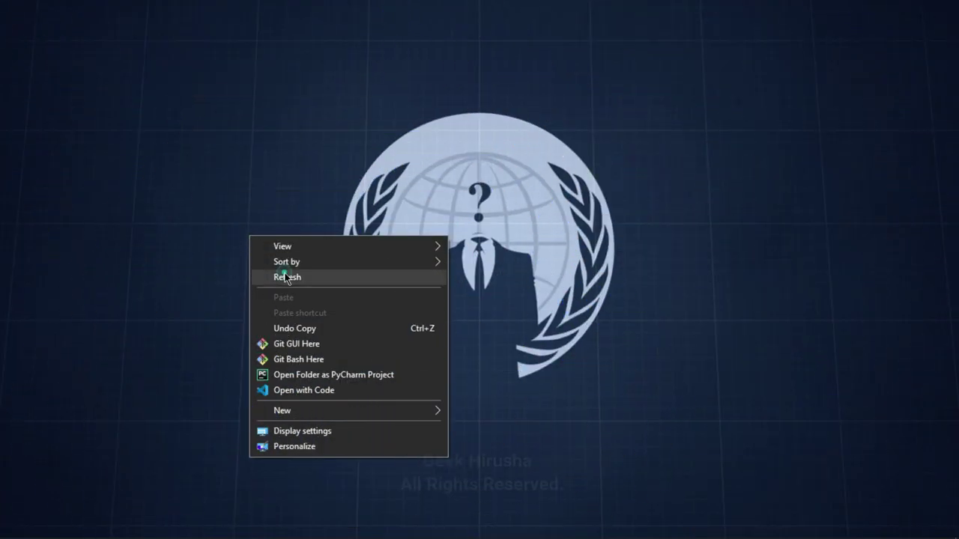
- Launch Photoshop from the taskbar and maximize it on the Home screen listing recent PNG files
left_click(285, 277)
right_click(285, 279)
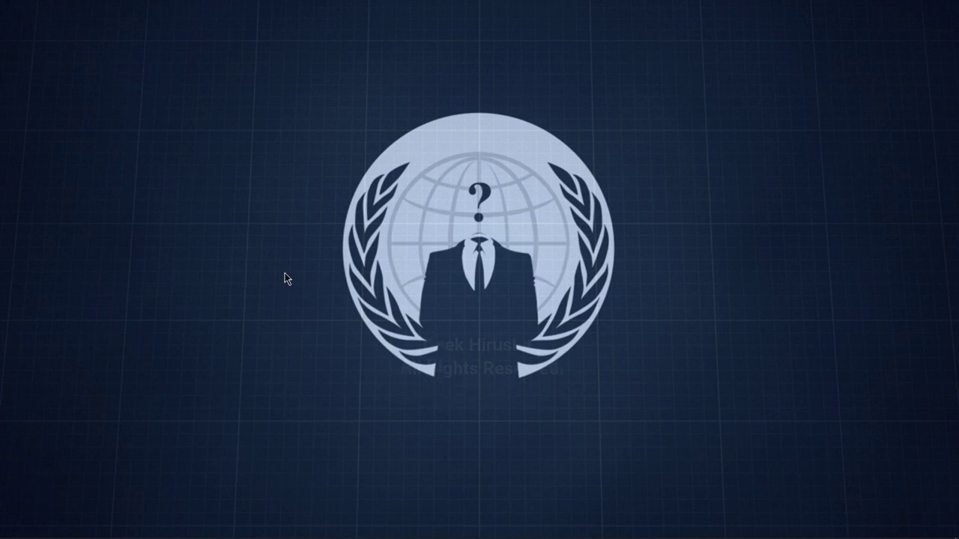
right_click(255, 148)
left_click(255, 148)
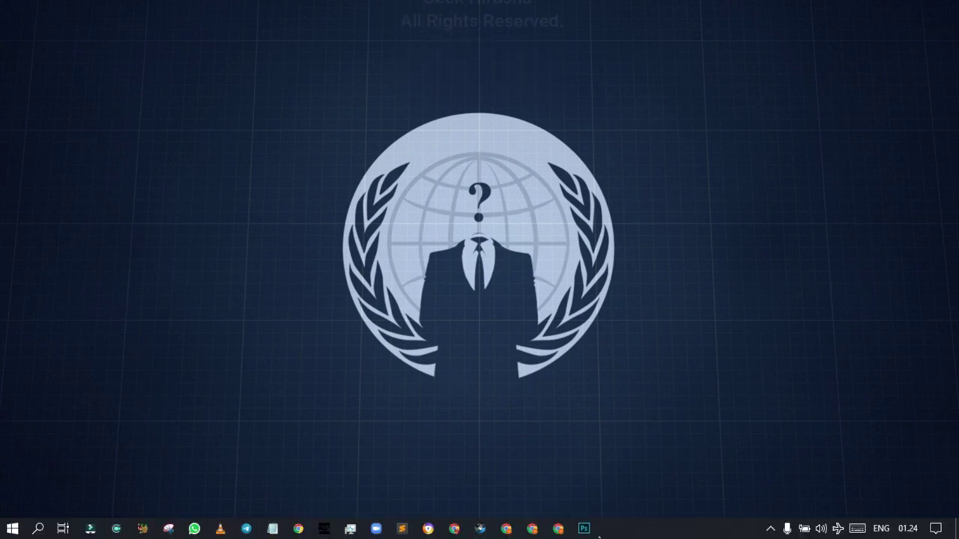
left_click(580, 528)
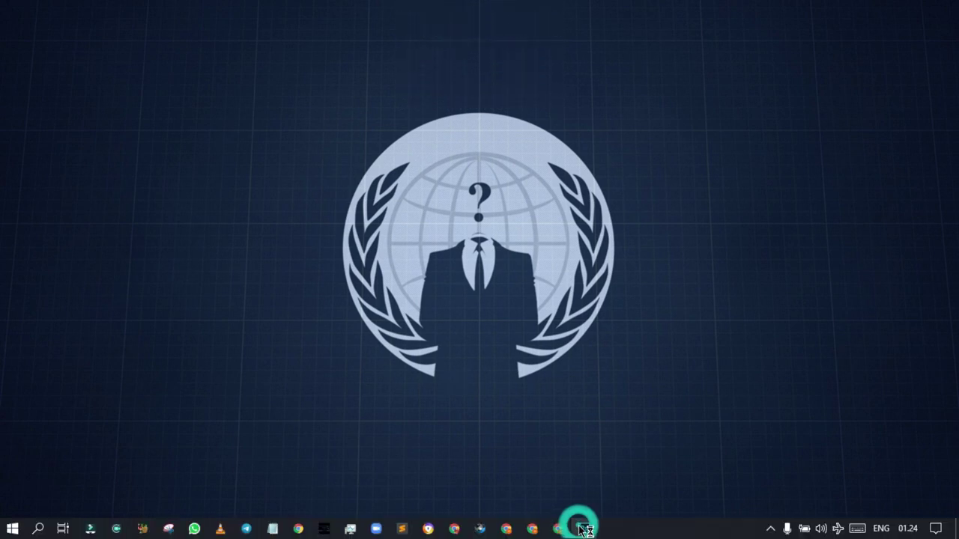
right_click(603, 434)
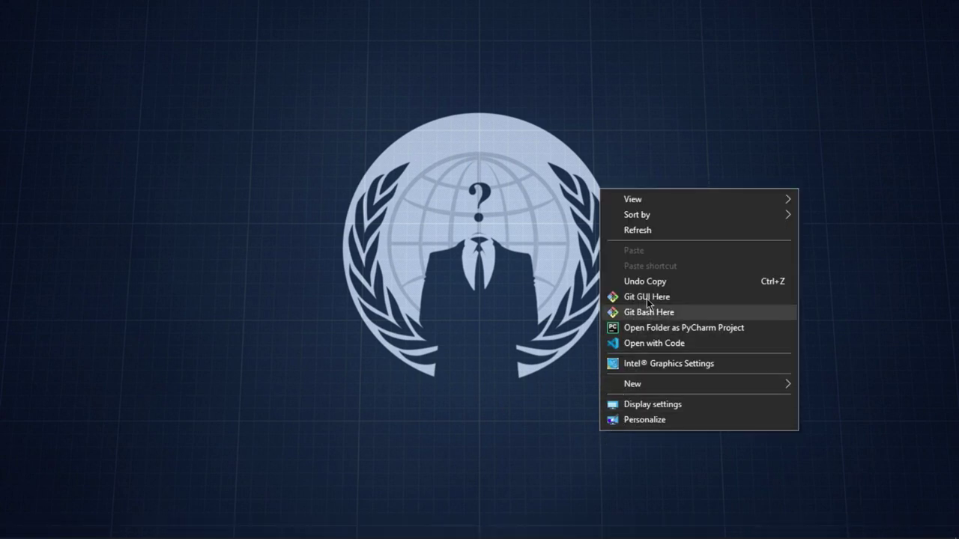
left_click(632, 233)
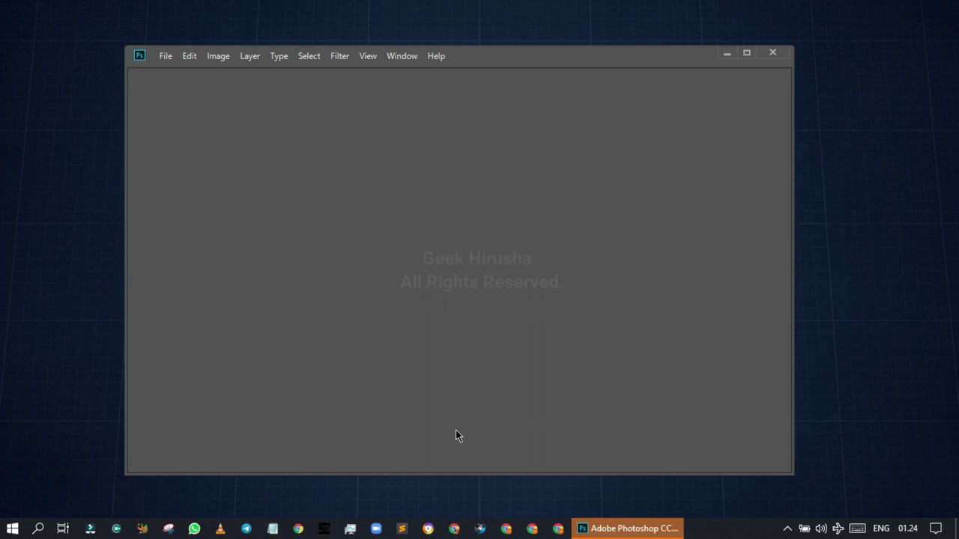
left_click(747, 53)
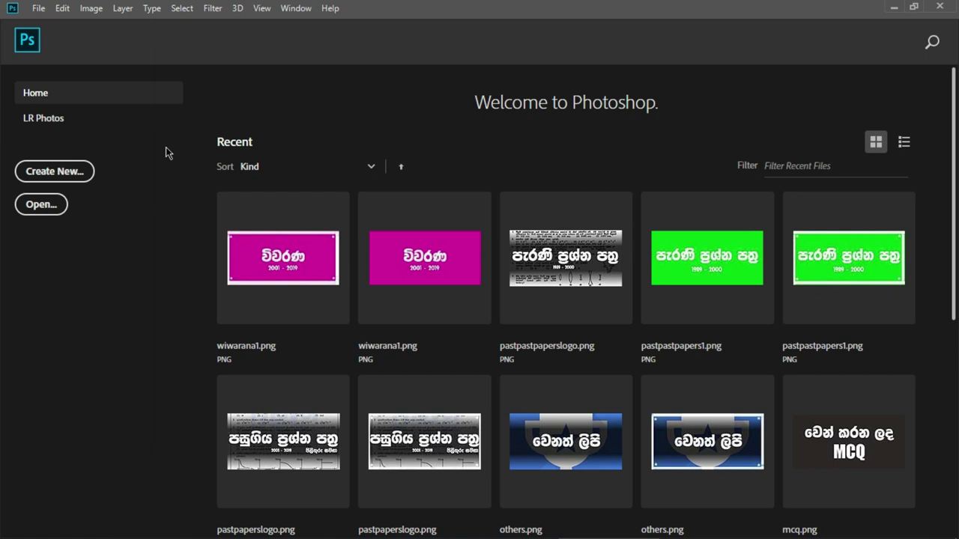
- Create a Custom 1920×1080 px, 300 ppi document with Transparent background contents
left_click(52, 170)
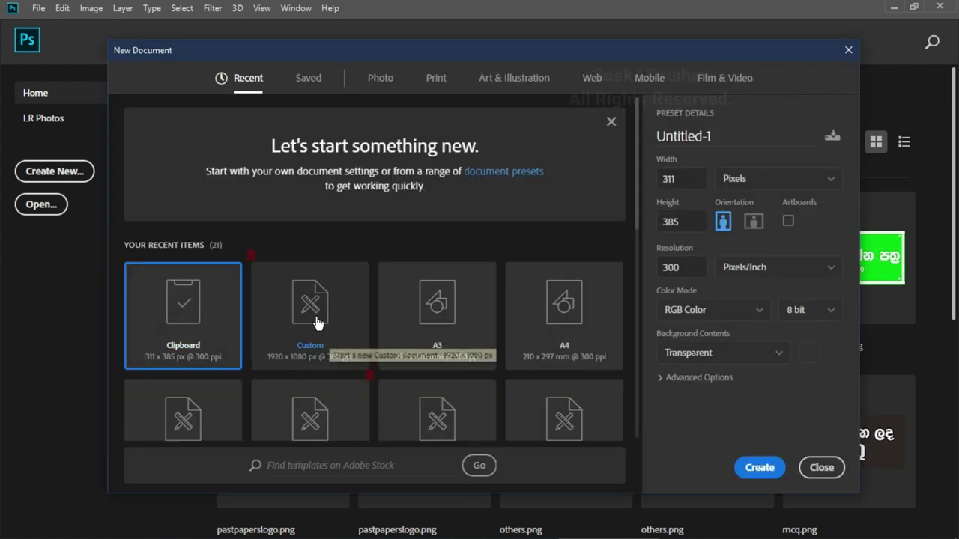
left_click(313, 322)
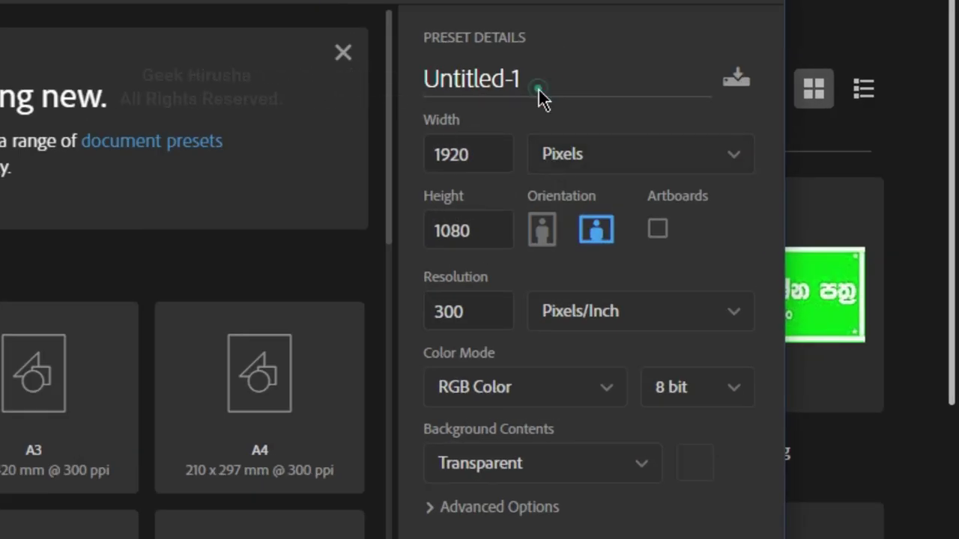
left_click_drag(539, 94, 378, 79)
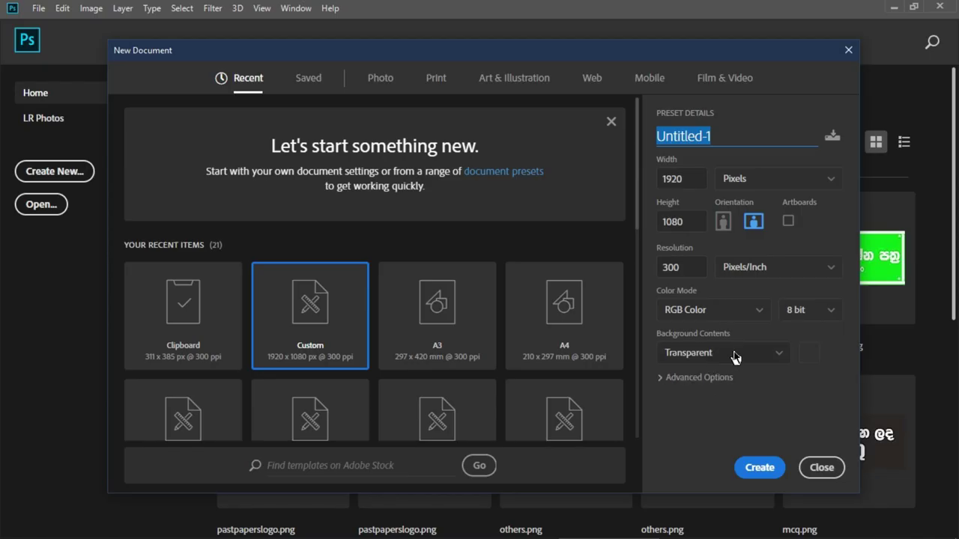
left_click(735, 358)
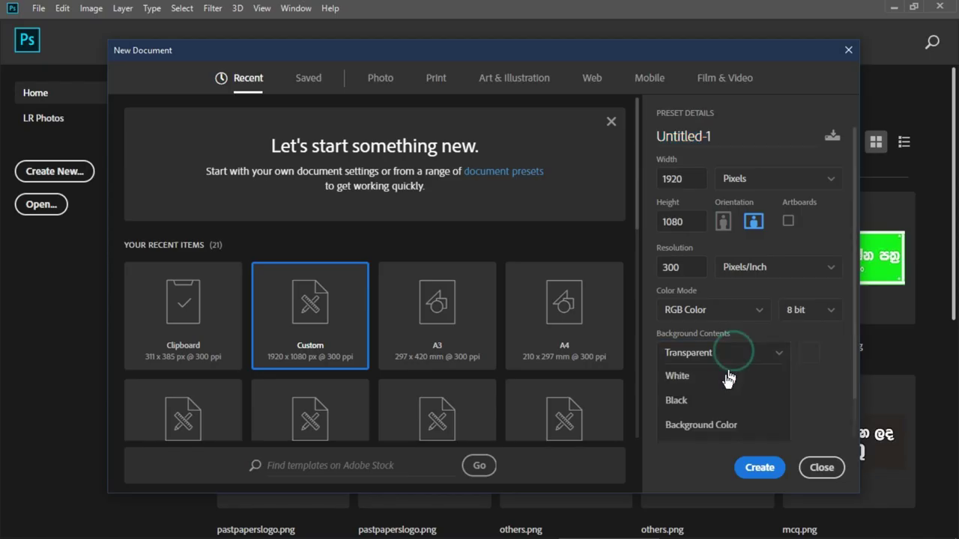
scroll(709, 421, "down", 1)
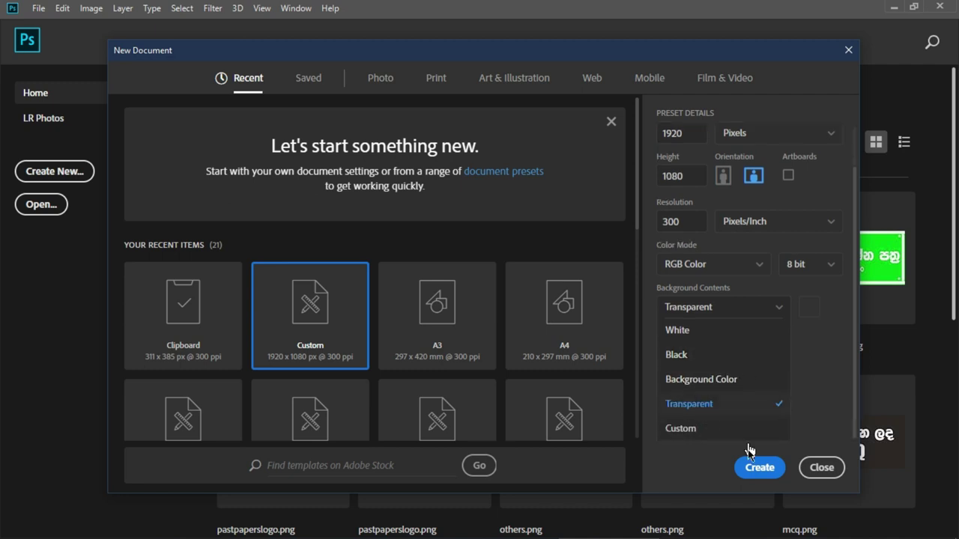
left_click(807, 436)
left_click(758, 476)
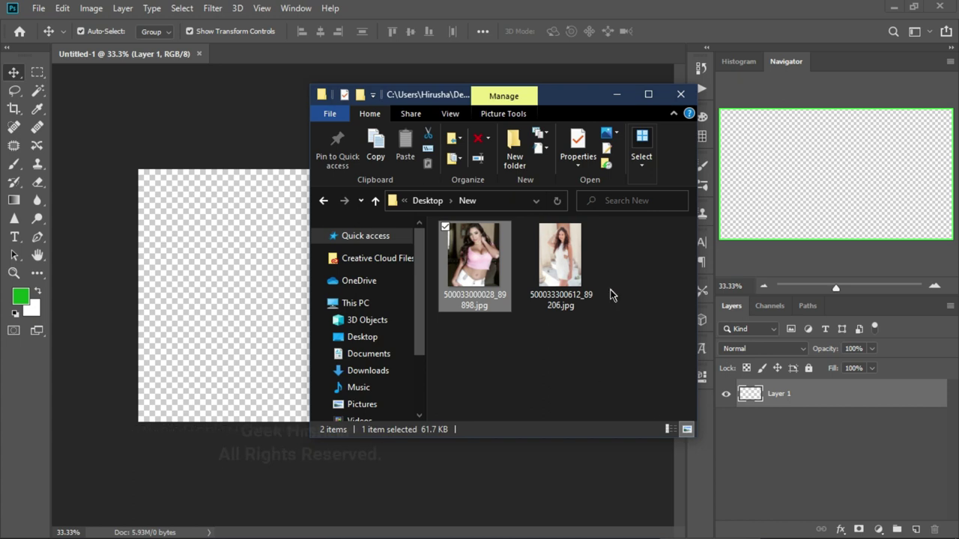
- Drag both JPG photos from the New folder onto the canvas and place each as a layer
left_click_drag(612, 286, 464, 288)
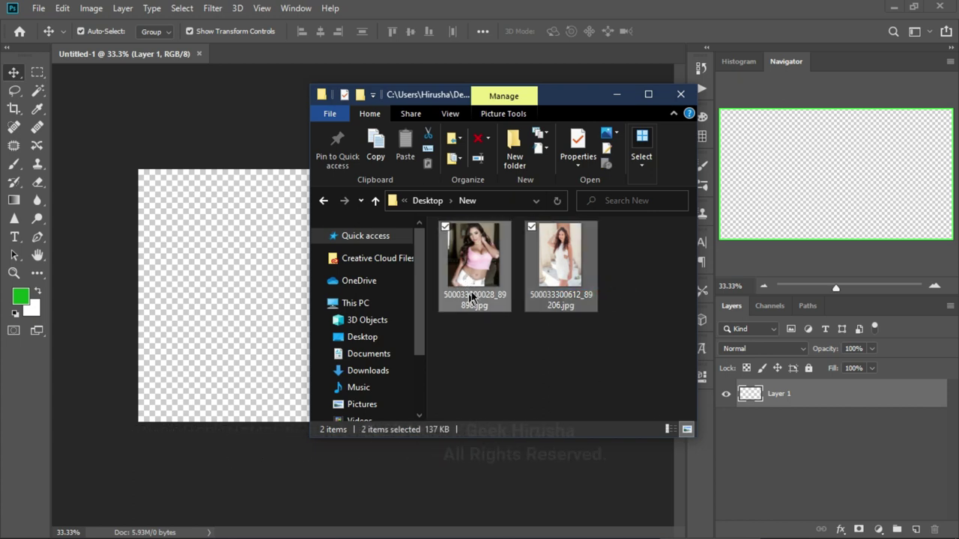
left_click_drag(480, 271, 244, 294)
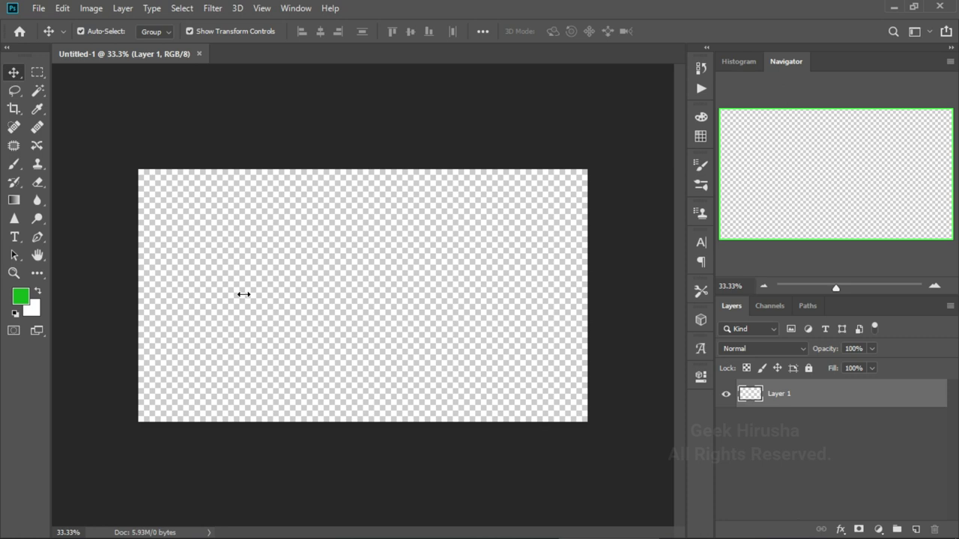
key("Return")
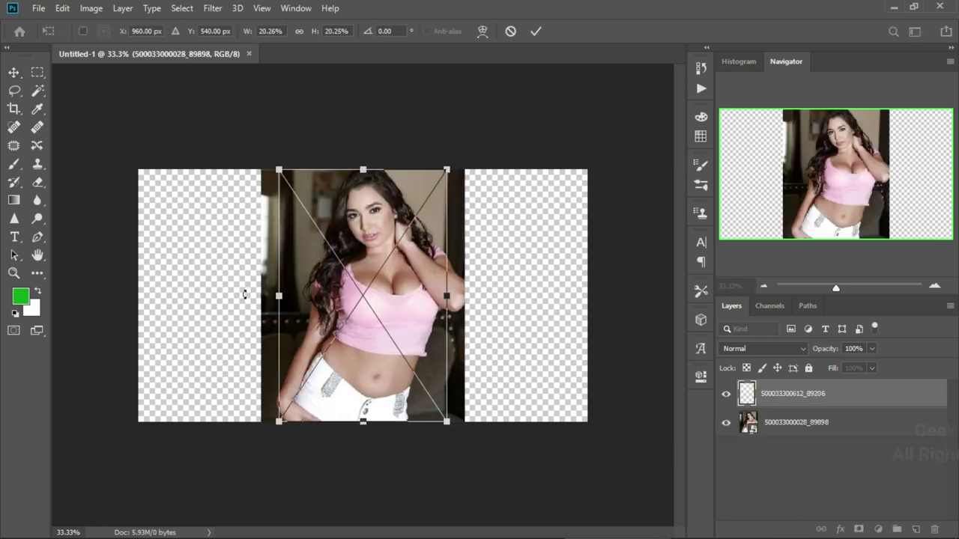
key("Return")
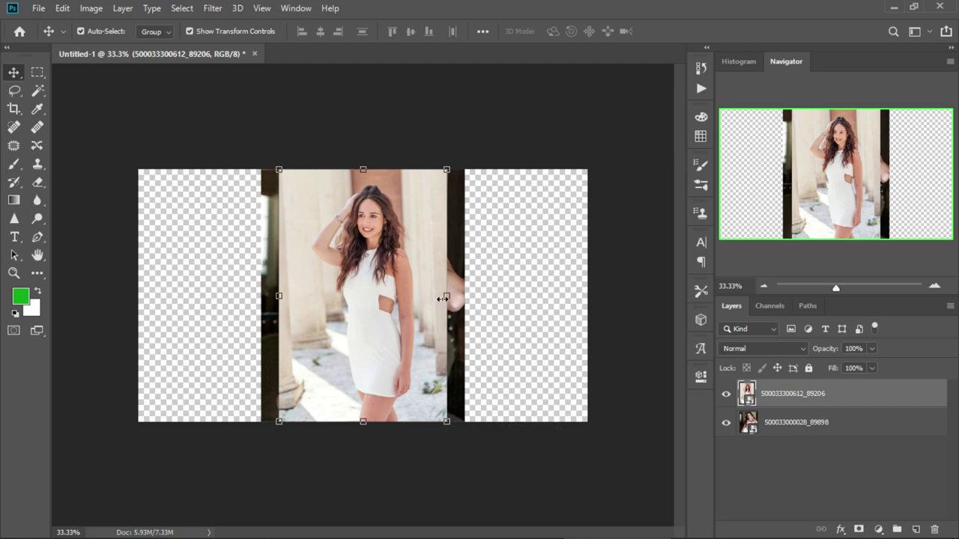
left_click(813, 424)
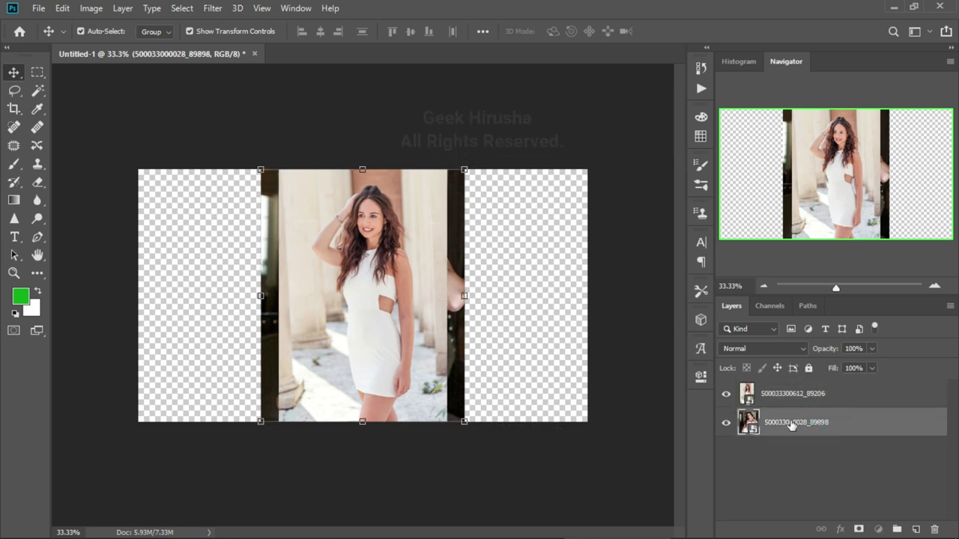
left_click_drag(790, 428, 785, 394)
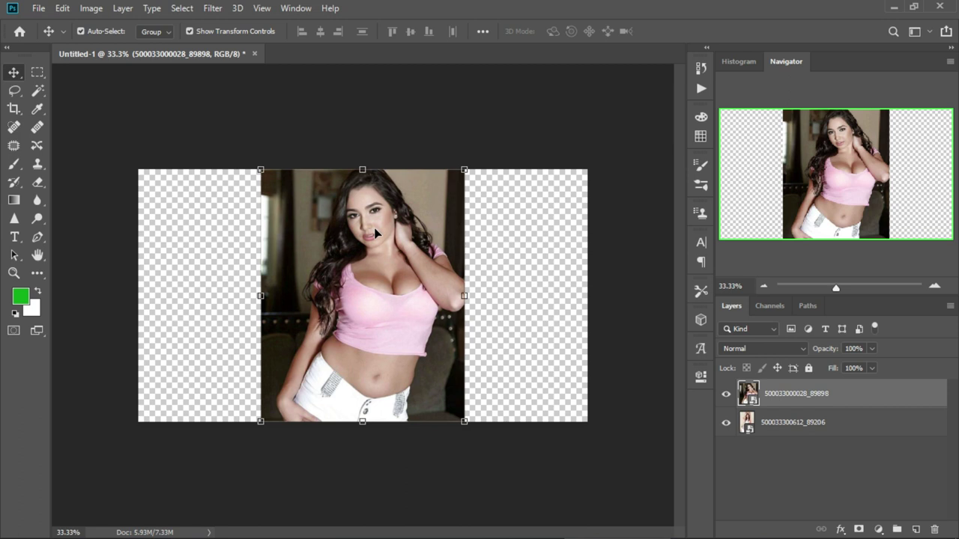
key("ctrl")
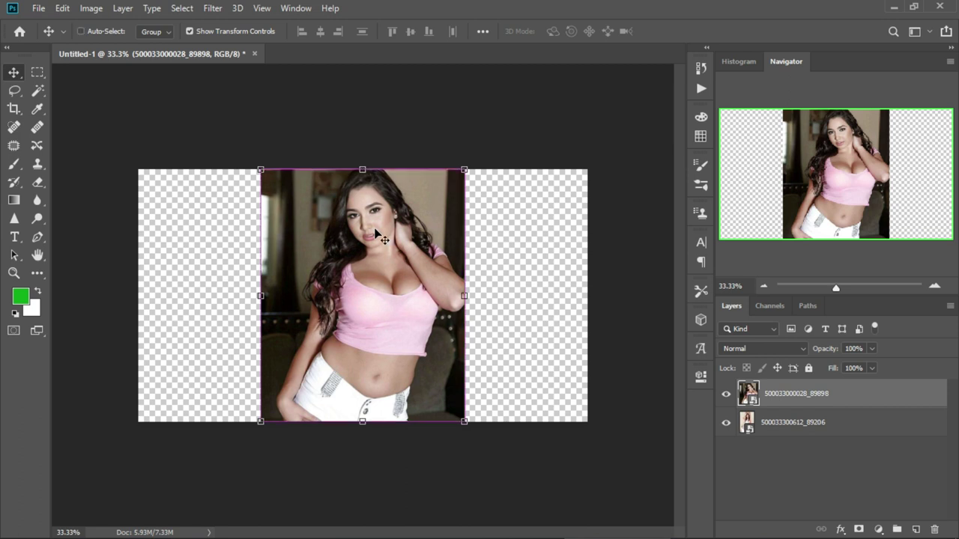
scroll(378, 236, "up", 5)
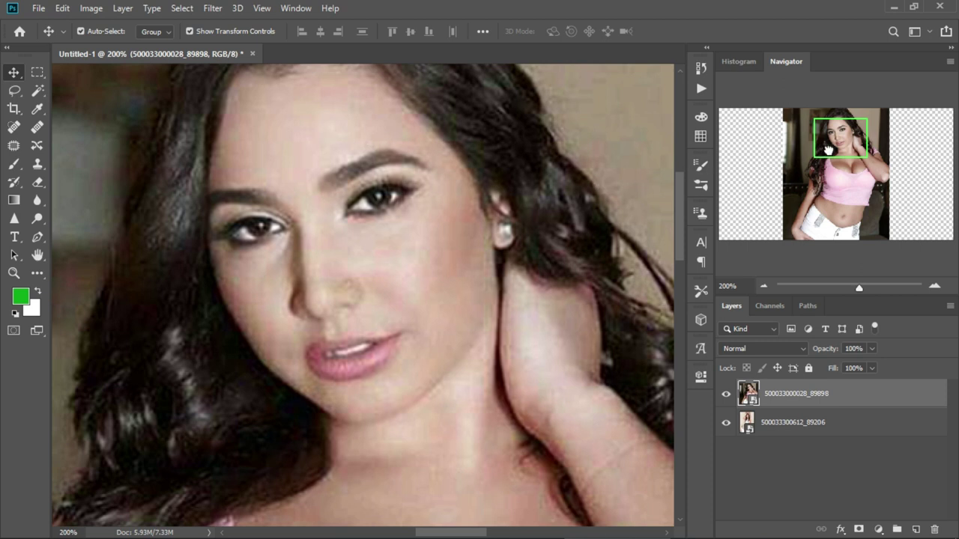
left_click_drag(828, 149, 828, 147)
- Trace the pink-top woman's face with the Pen tool, make a 0-feather selection, and copy it
left_click(38, 237)
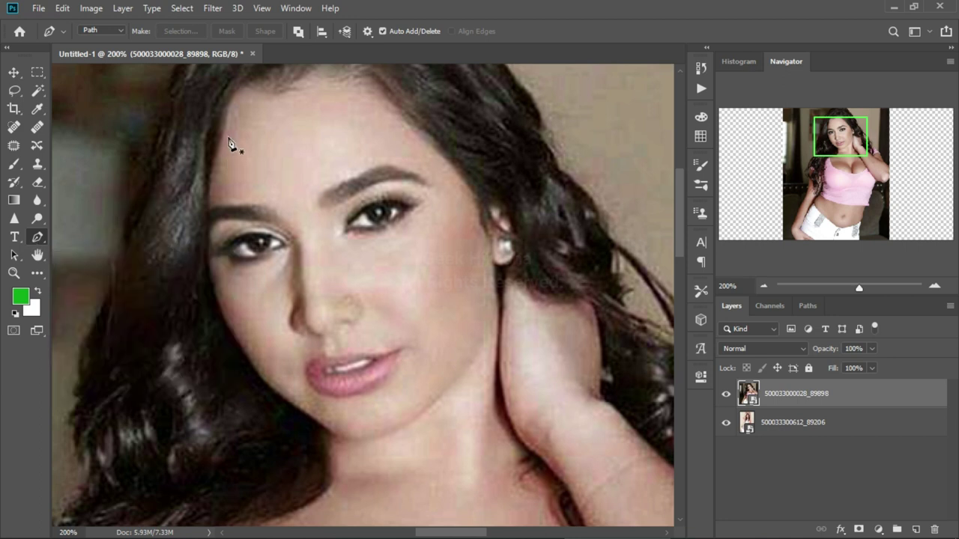
left_click(237, 104)
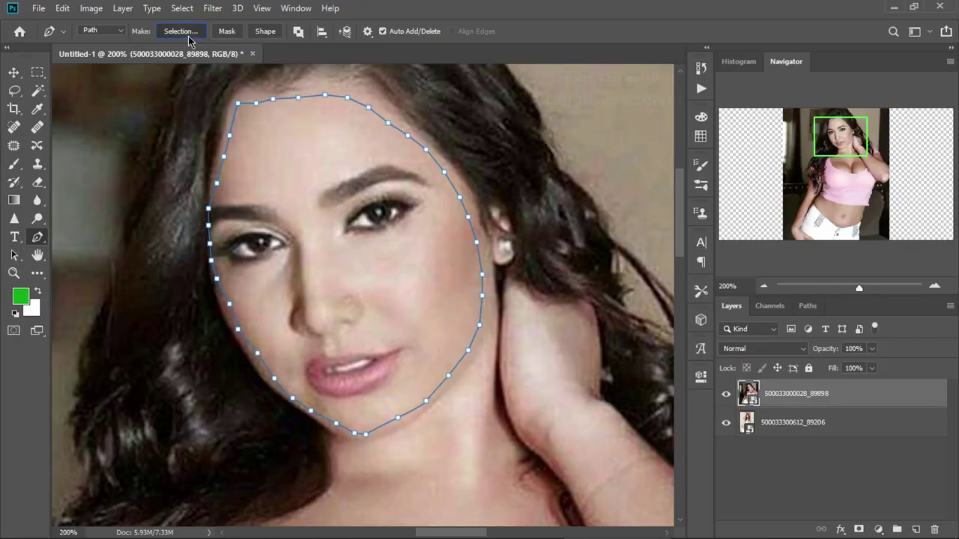
left_click(362, 91)
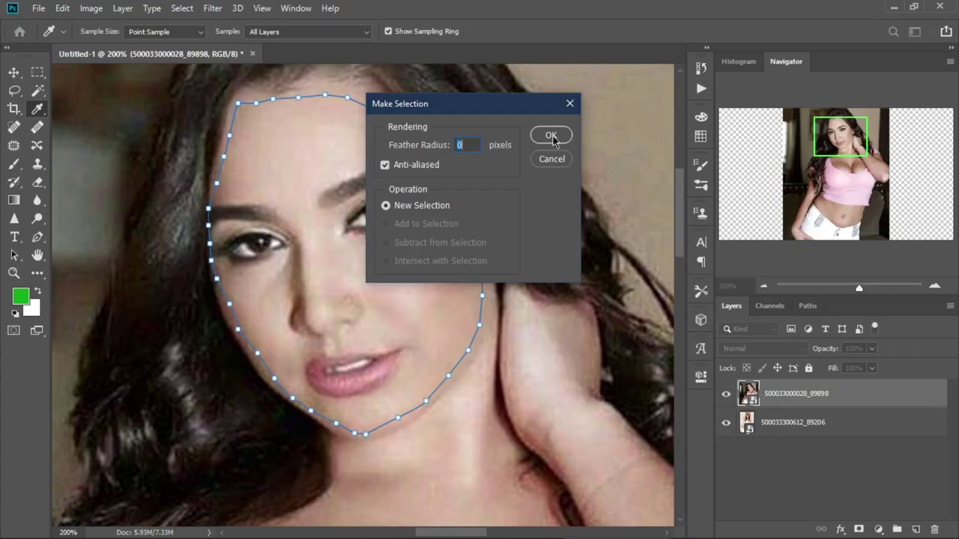
left_click(551, 138)
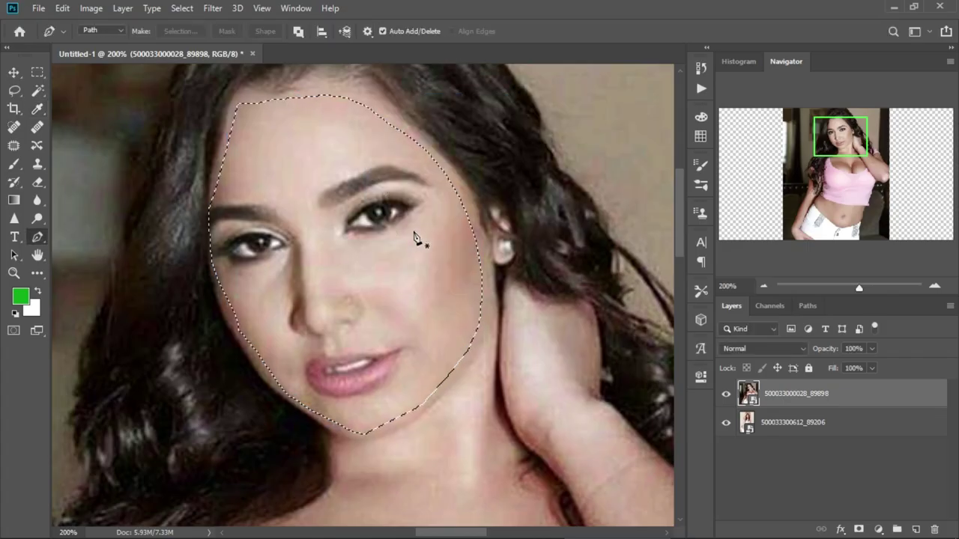
key("ctrl+c")
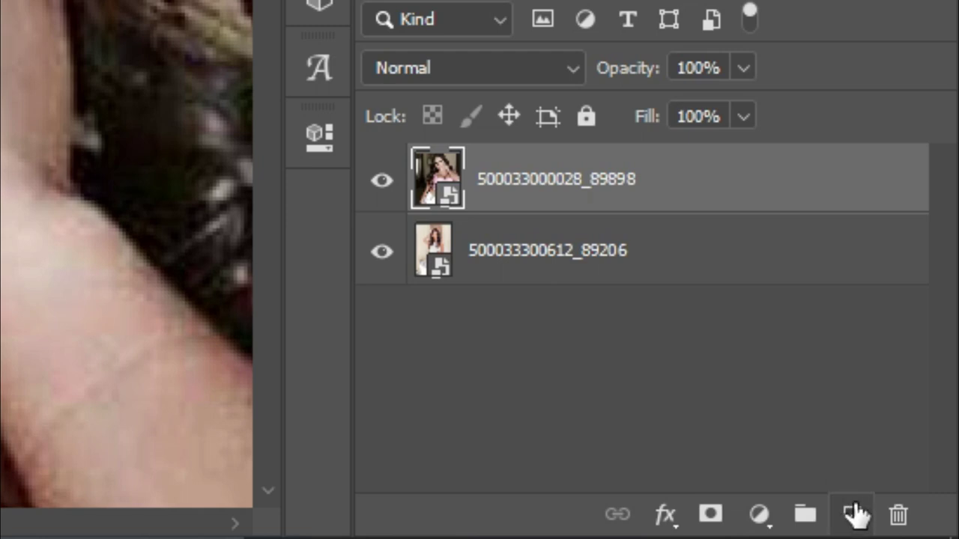
left_click(855, 513)
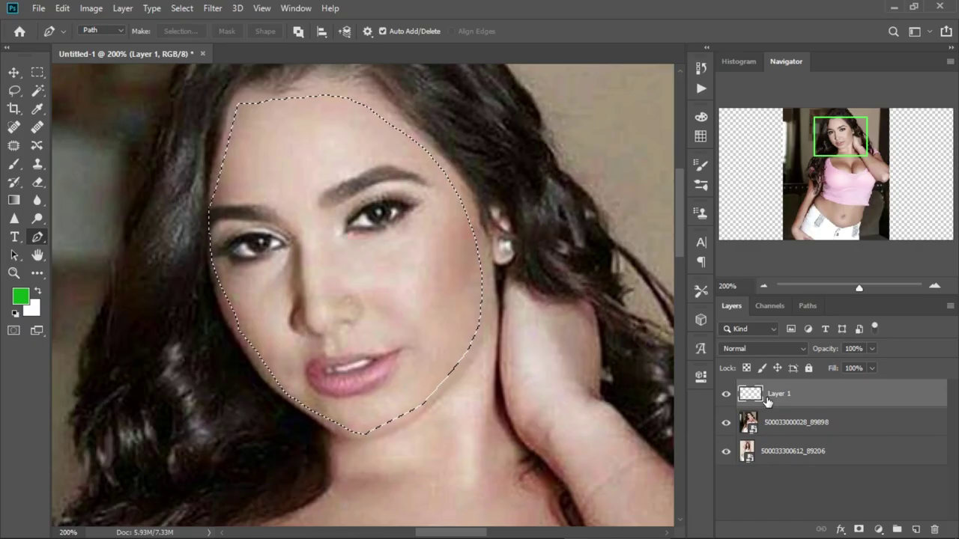
key("ctrl+v")
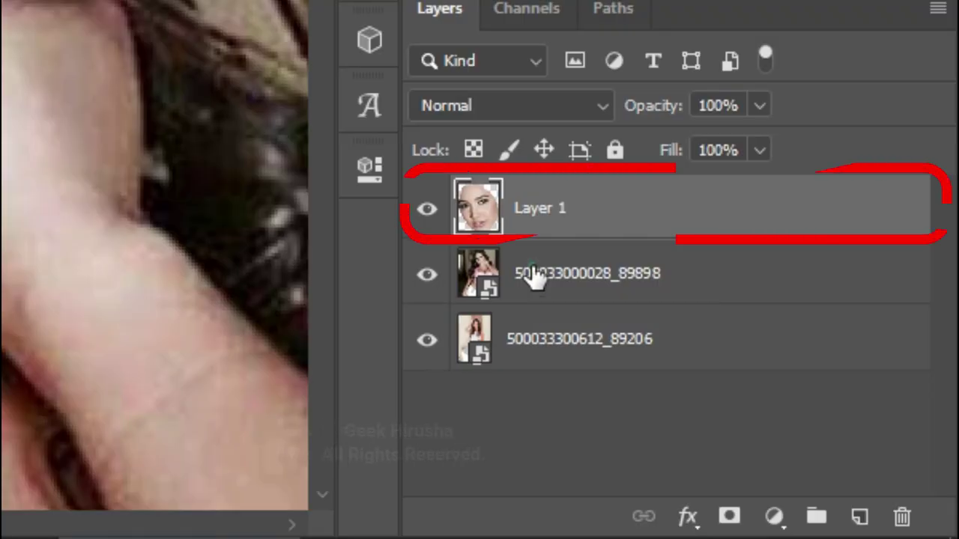
left_click(773, 424)
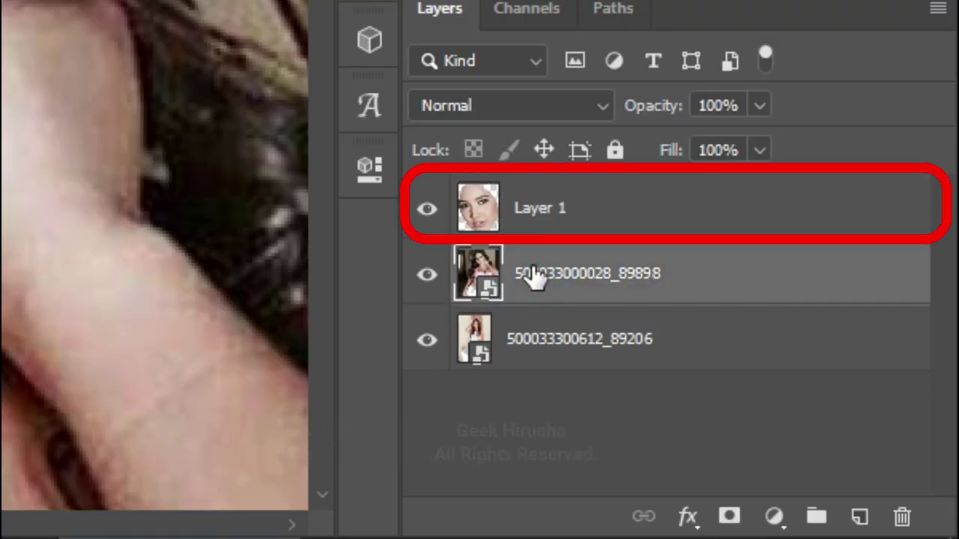
left_click(532, 342)
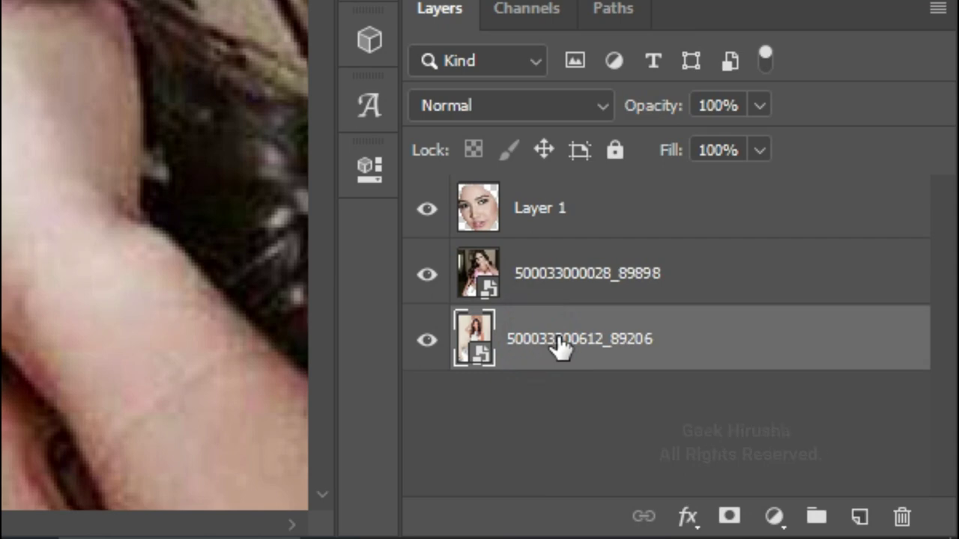
left_click_drag(562, 346, 558, 265)
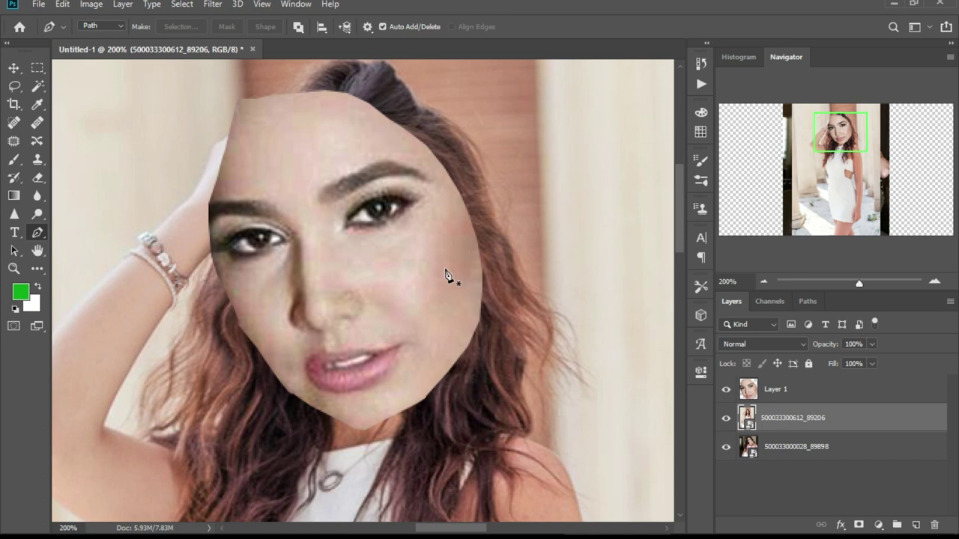
- Scale Layer 1's face to 62.55%, move it onto the white-dress face, rotate 10.8°, set 52% opacity
left_click(764, 389)
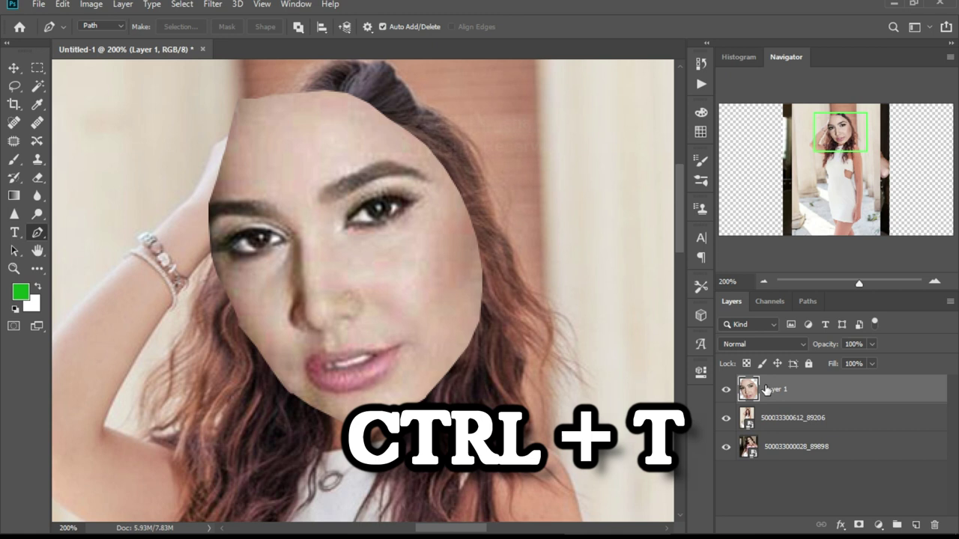
key("ctrl+t")
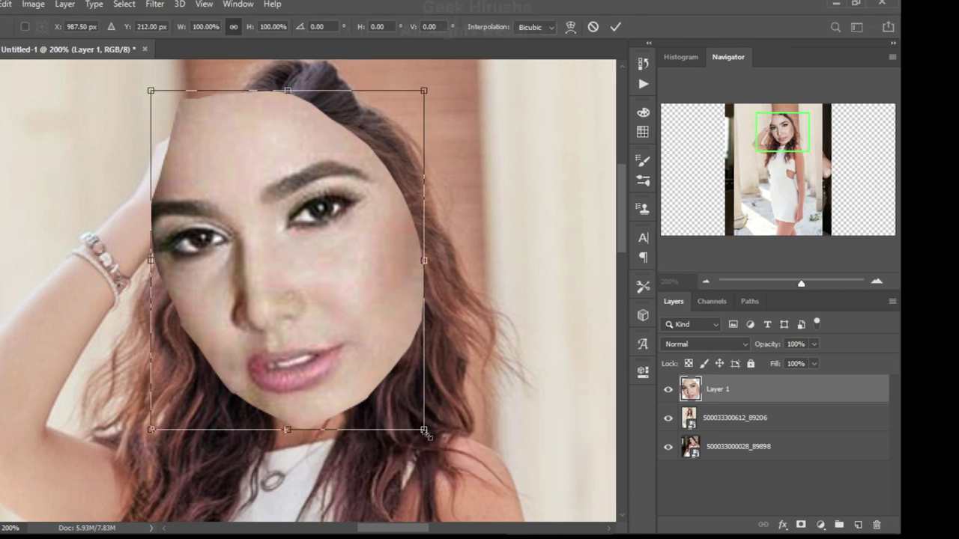
left_click_drag(424, 433, 322, 303)
left_click_drag(257, 241, 302, 309)
left_click_drag(252, 125, 279, 121)
left_click(872, 343)
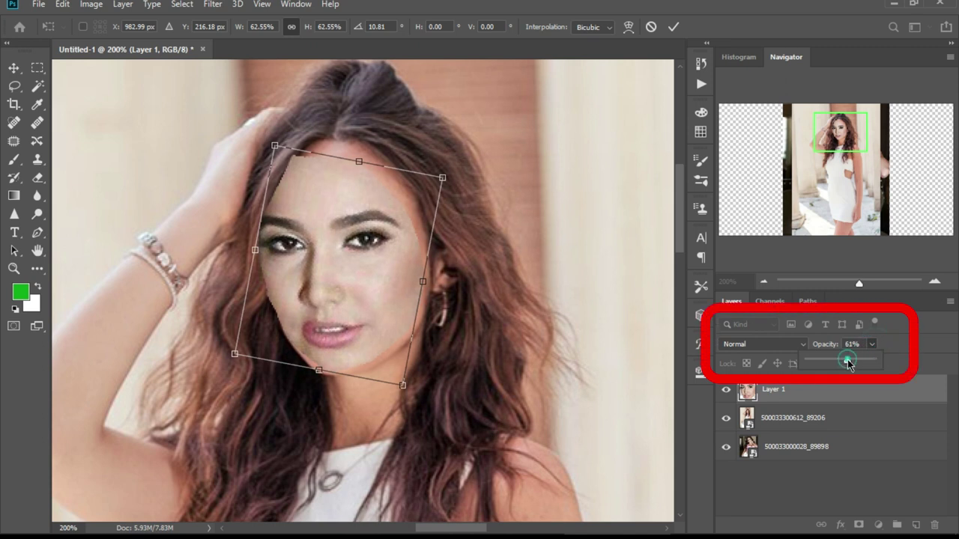
left_click_drag(849, 363, 841, 364)
- Refine the face's position, rotation and width to fit the jaw, restoring 100% opacity
left_click_drag(422, 268, 433, 266)
left_click_drag(409, 133, 411, 136)
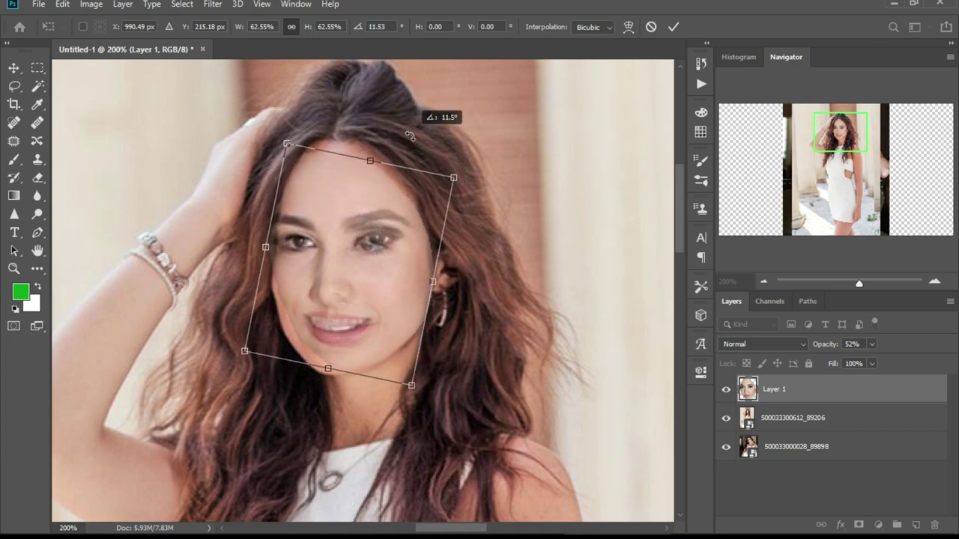
left_click_drag(400, 227, 395, 237)
left_click_drag(428, 286, 421, 290)
left_click_drag(364, 278, 370, 278)
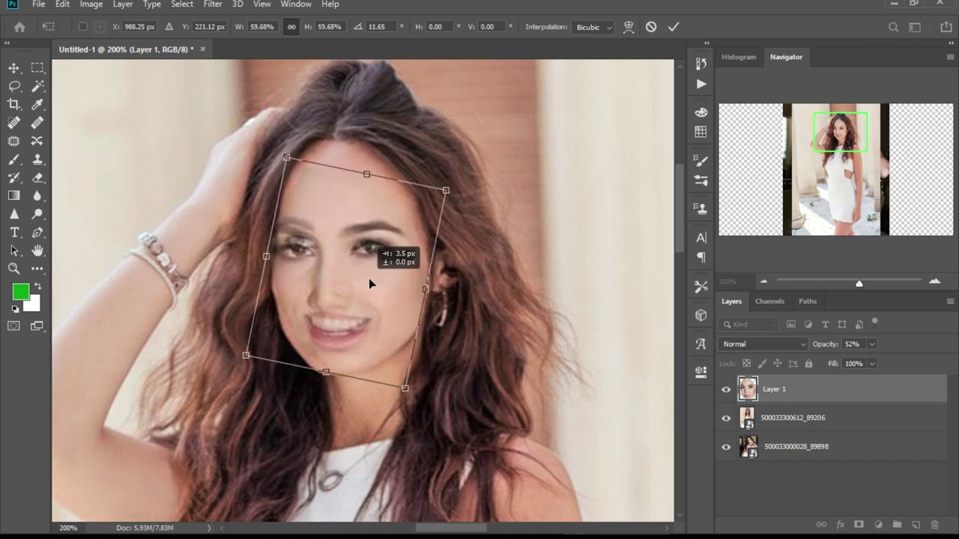
left_click(872, 345)
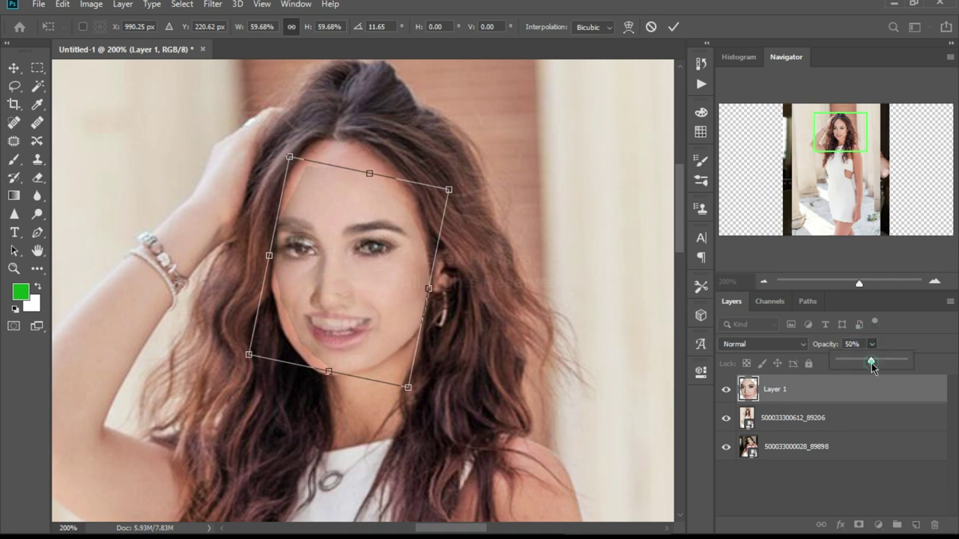
left_click_drag(871, 363, 930, 367)
left_click_drag(386, 297, 380, 293)
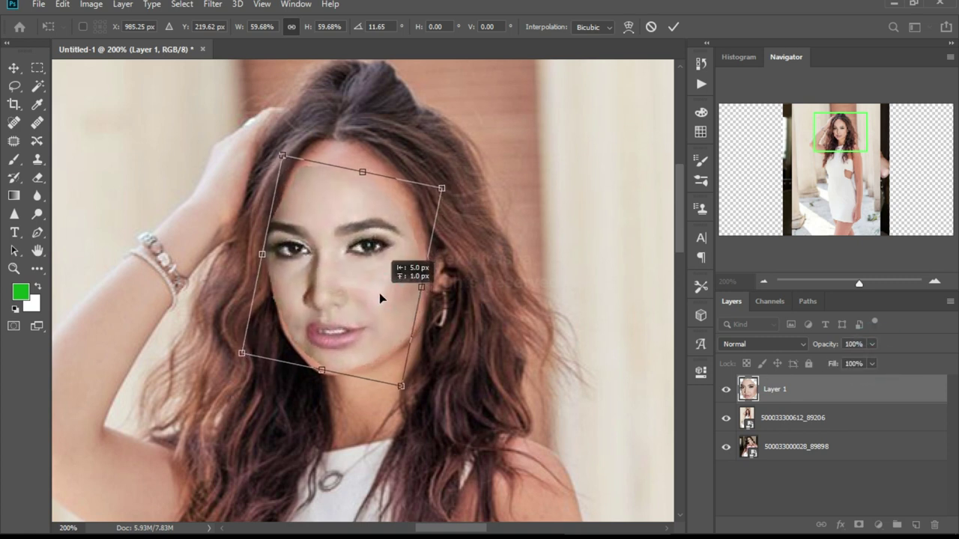
- Recheck alignment at lower opacity, shift the face slightly up and right, then return to 100%
left_click(871, 344)
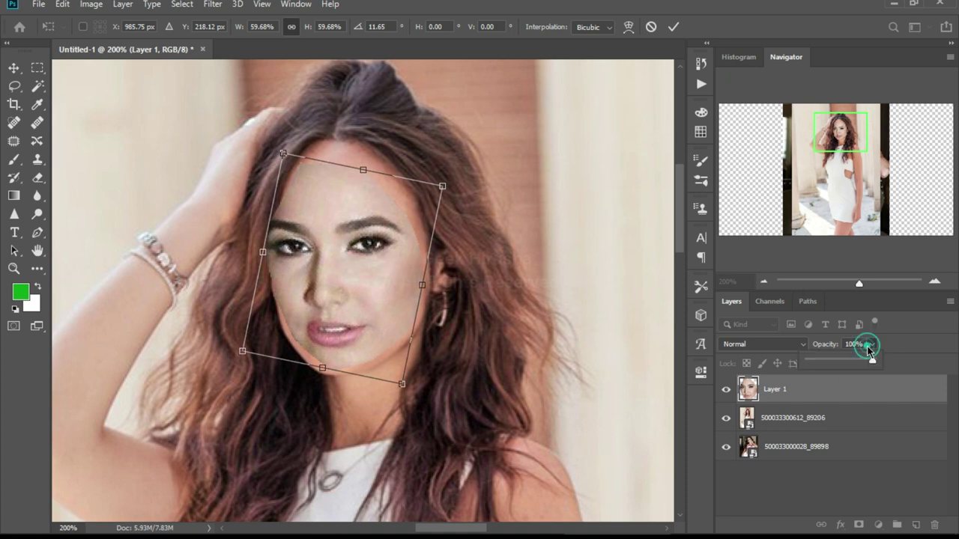
mouse_move(873, 362)
left_mouse_down()
mouse_move(846, 364)
mouse_move(860, 365)
left_mouse_up()
left_click_drag(396, 225, 400, 222)
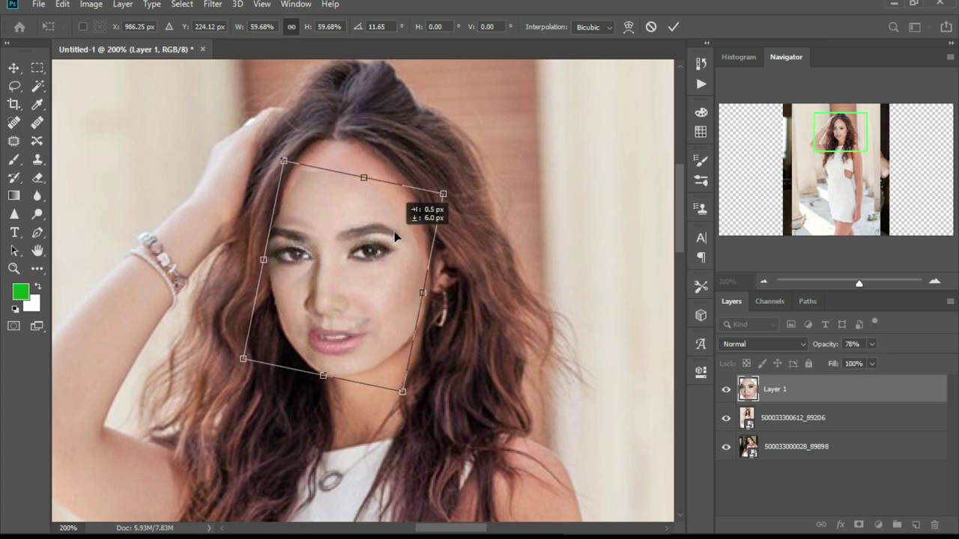
left_click(871, 345)
left_click_drag(871, 363, 881, 361)
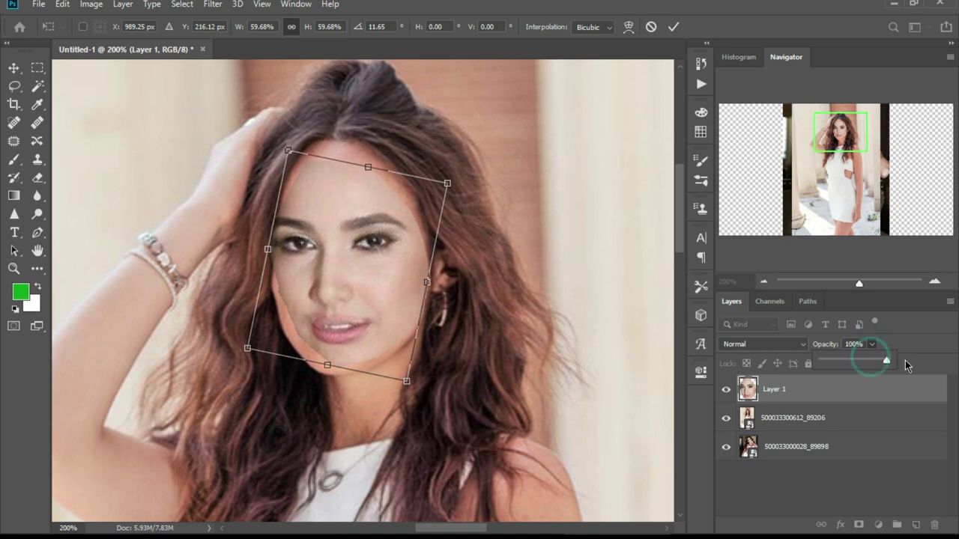
left_click(405, 133)
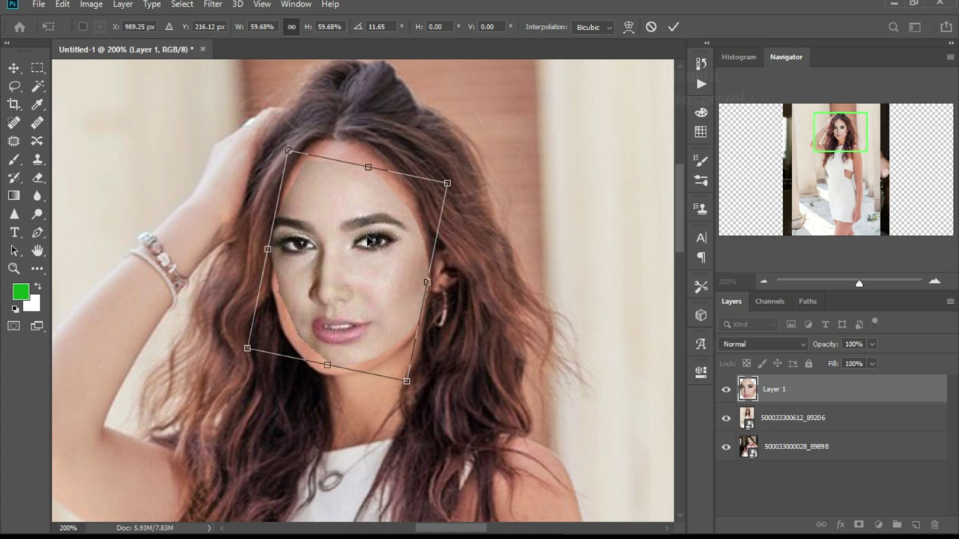
- Rotate the face to about 6°, checking at 68% opacity, then commit it at 100%
key("Return")
key("ctrl+t")
left_click_drag(329, 127, 341, 118)
left_click_drag(313, 274, 323, 281)
left_click_drag(824, 345, 787, 349)
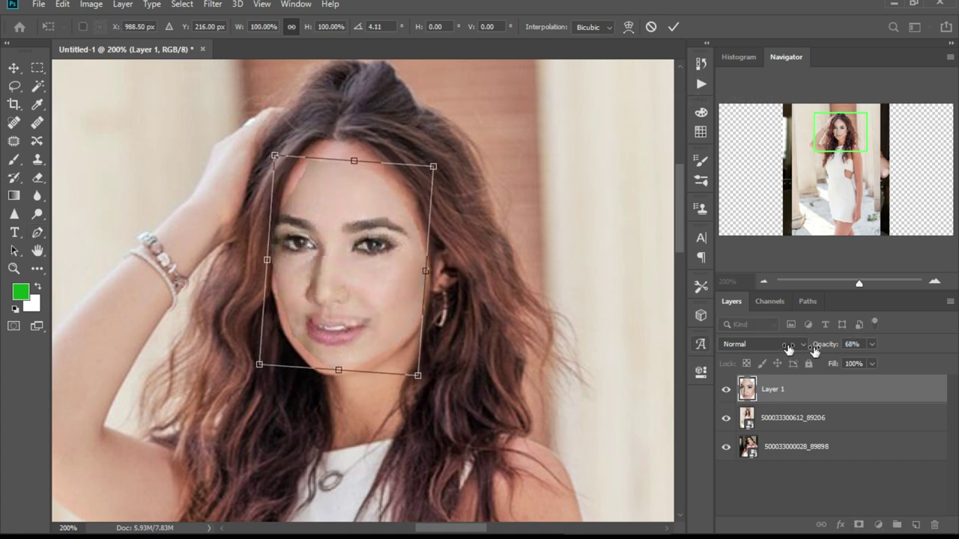
left_click_drag(382, 301, 383, 300)
left_click_drag(448, 150, 452, 159)
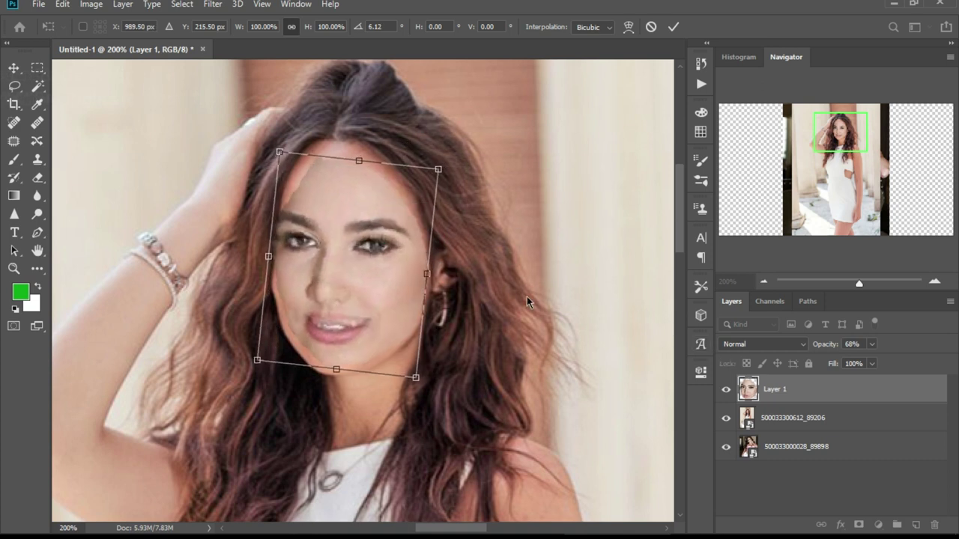
left_click_drag(824, 346, 853, 346)
key("Return")
left_click(37, 177)
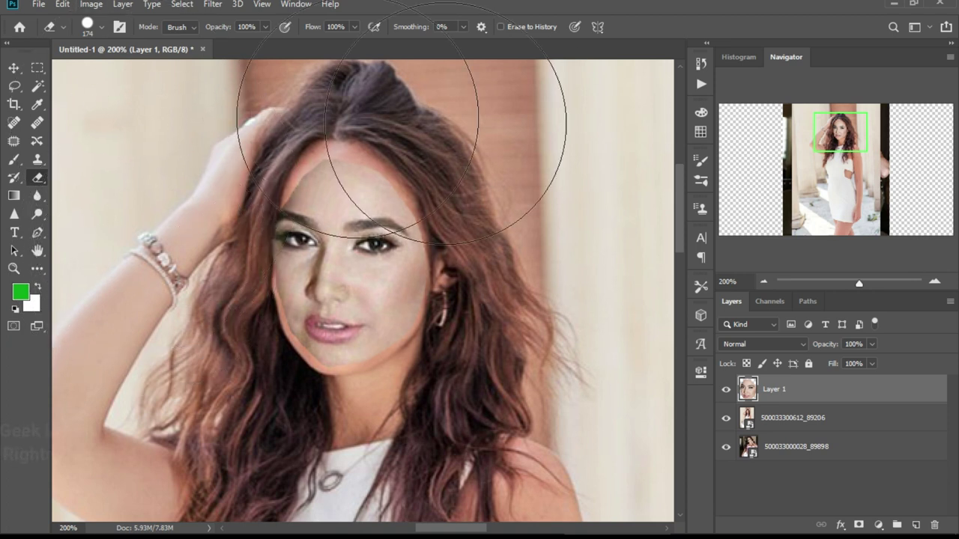
left_click(790, 425)
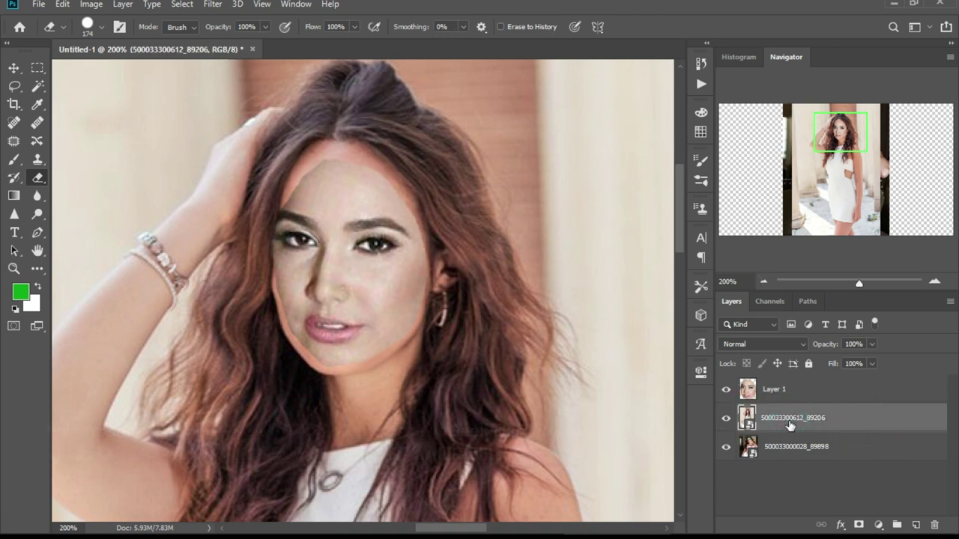
key("ctrl+j")
left_click_drag(789, 425, 786, 515)
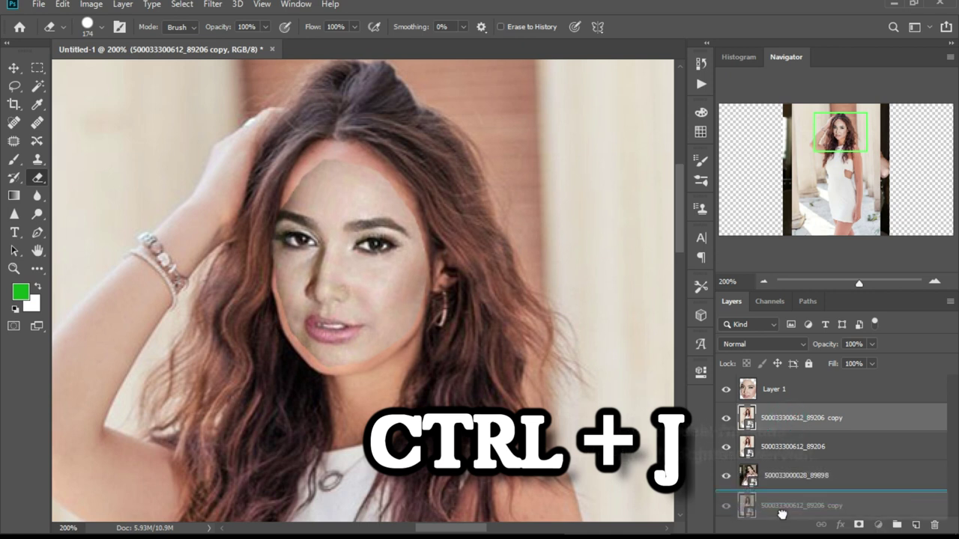
left_click(794, 418)
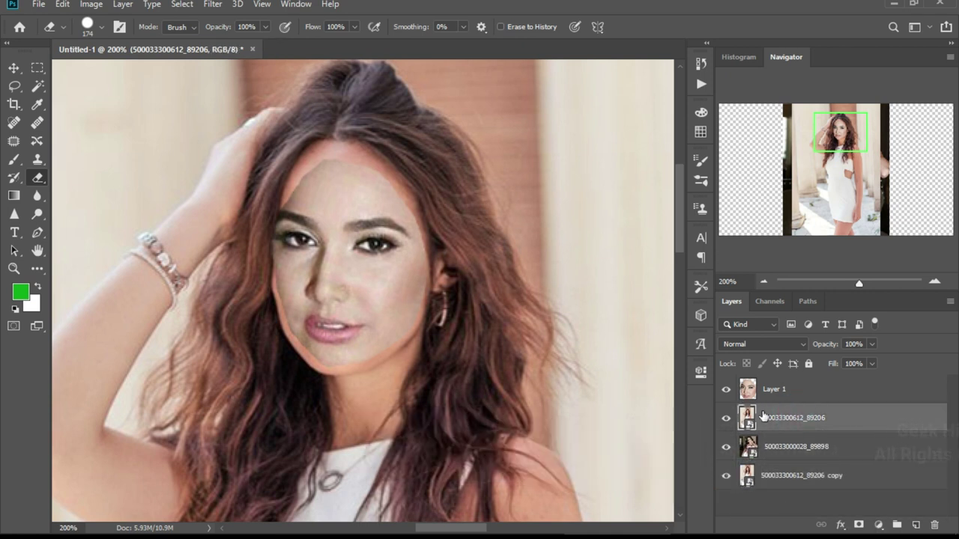
- Load Layer 1's face outline as a selection and contract it by 10 pixels
left_click(766, 391, "ctrl")
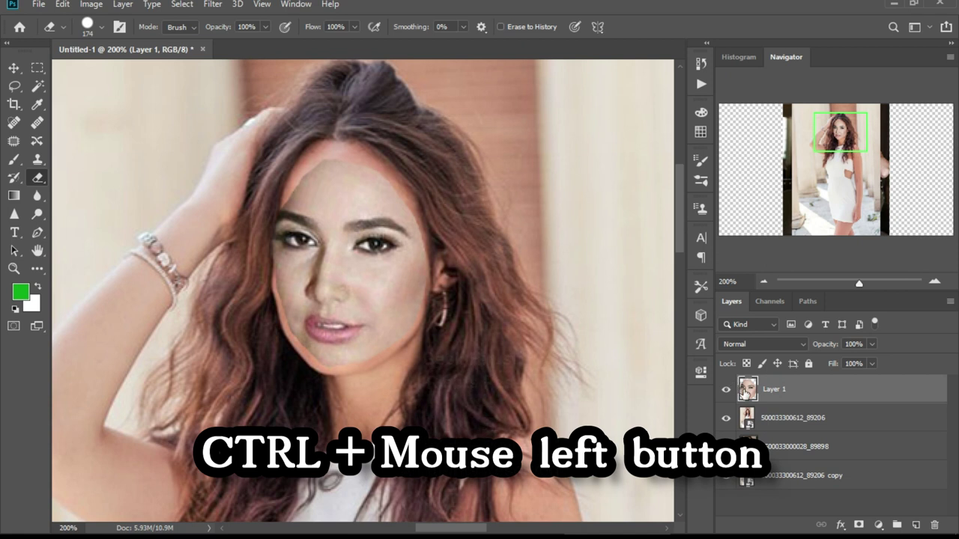
left_click(746, 391, "ctrl")
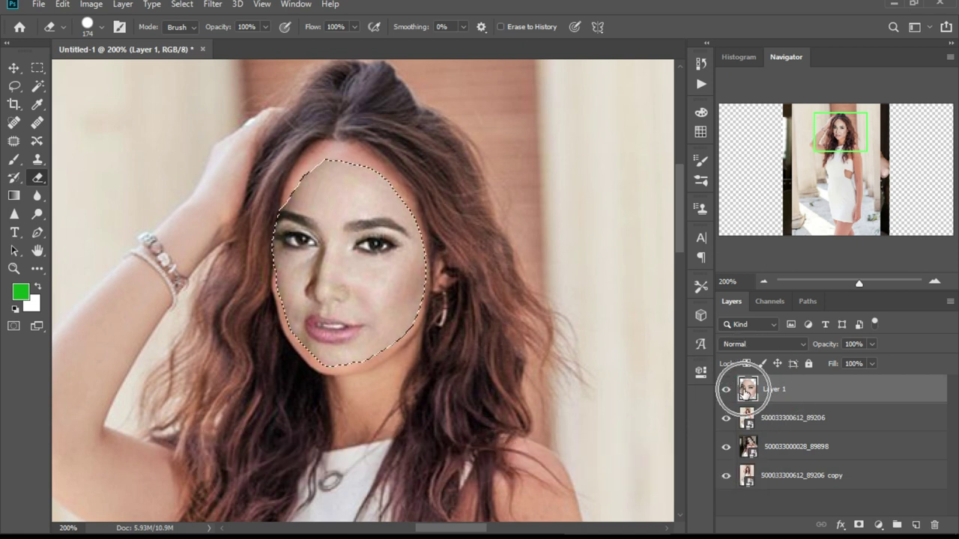
left_click(183, 4)
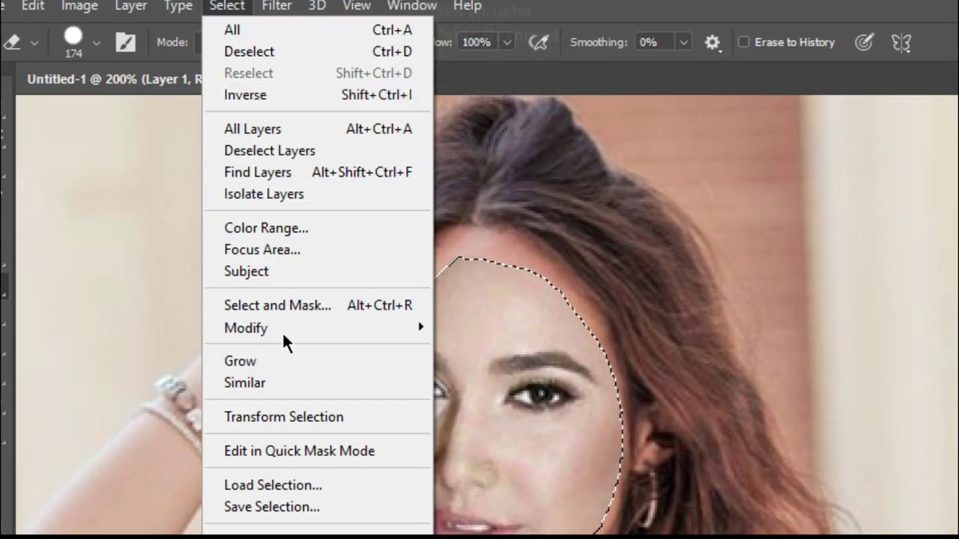
mouse_move(315, 328)
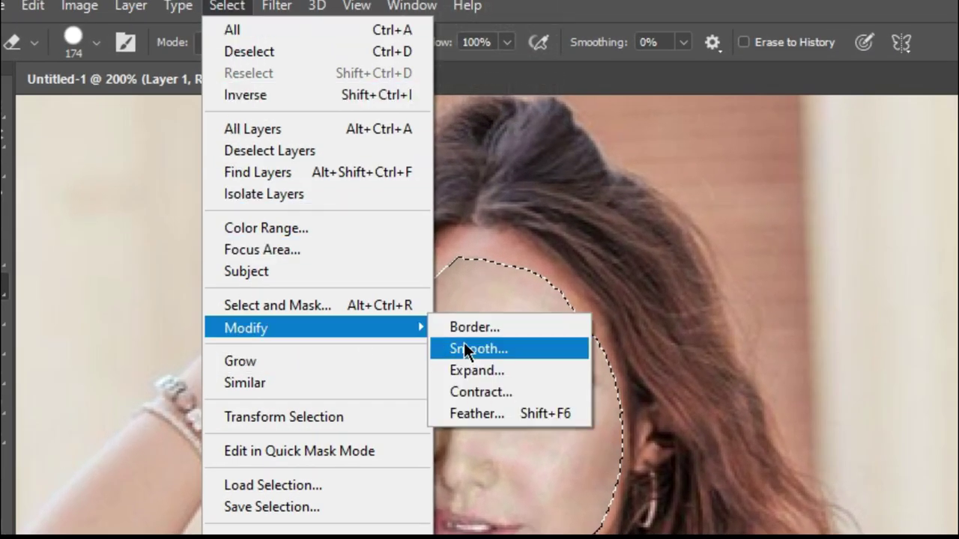
left_click(528, 402)
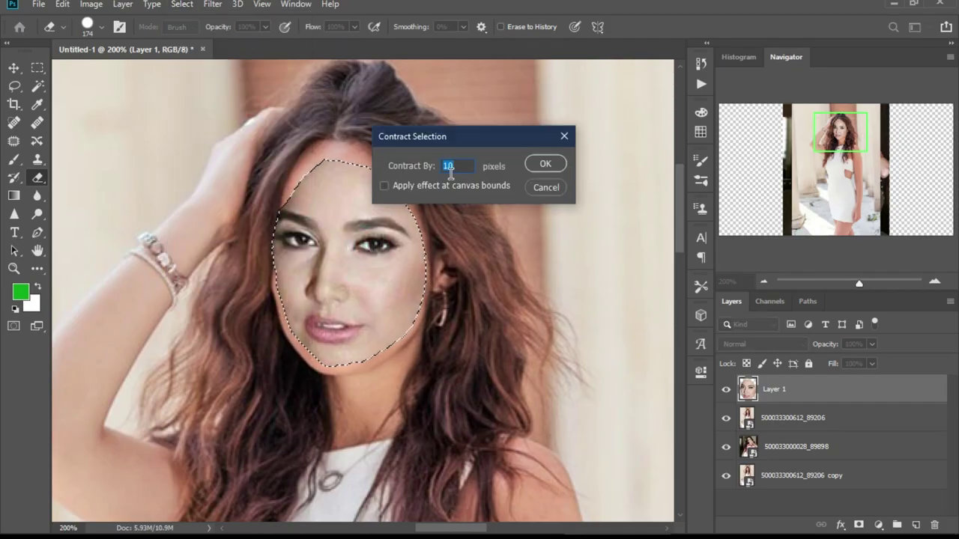
left_click(461, 162)
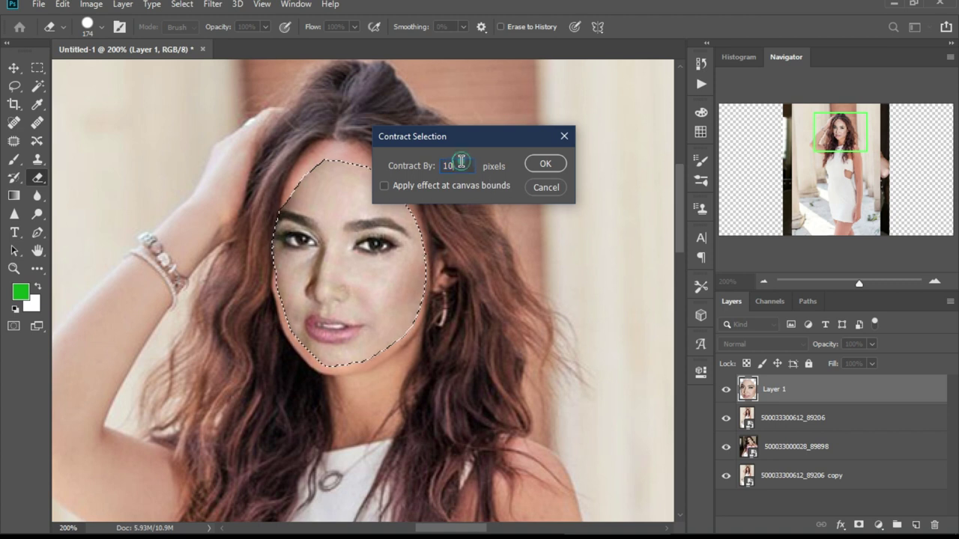
left_click(533, 164)
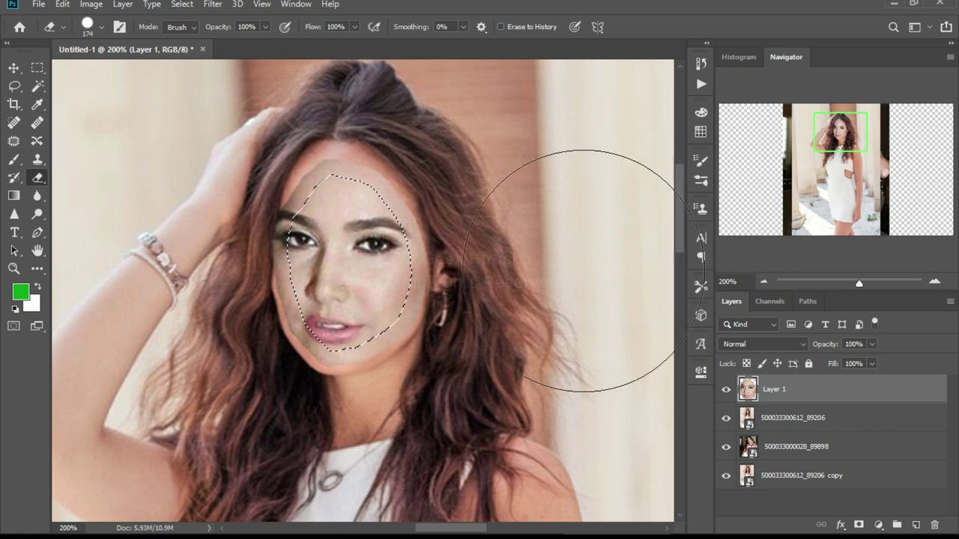
left_click(730, 391)
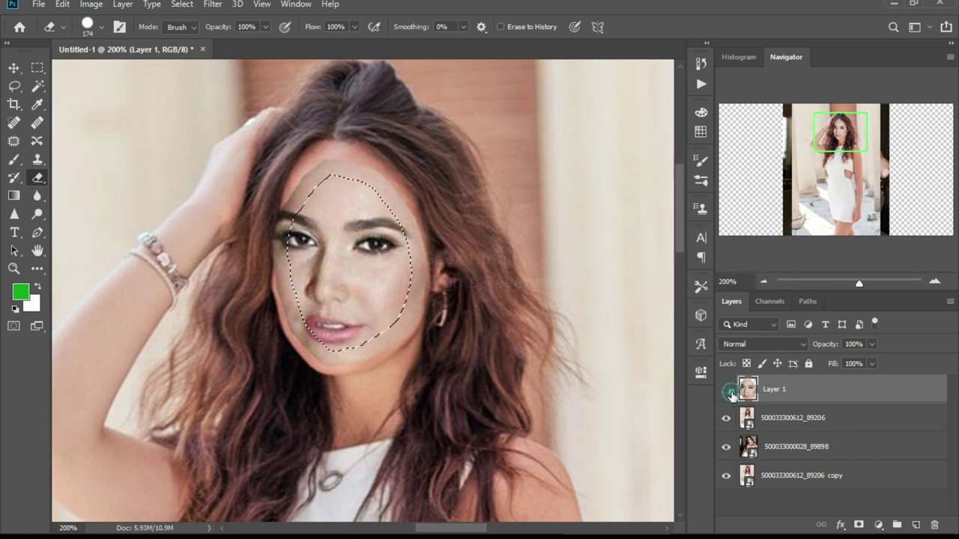
left_click(785, 424)
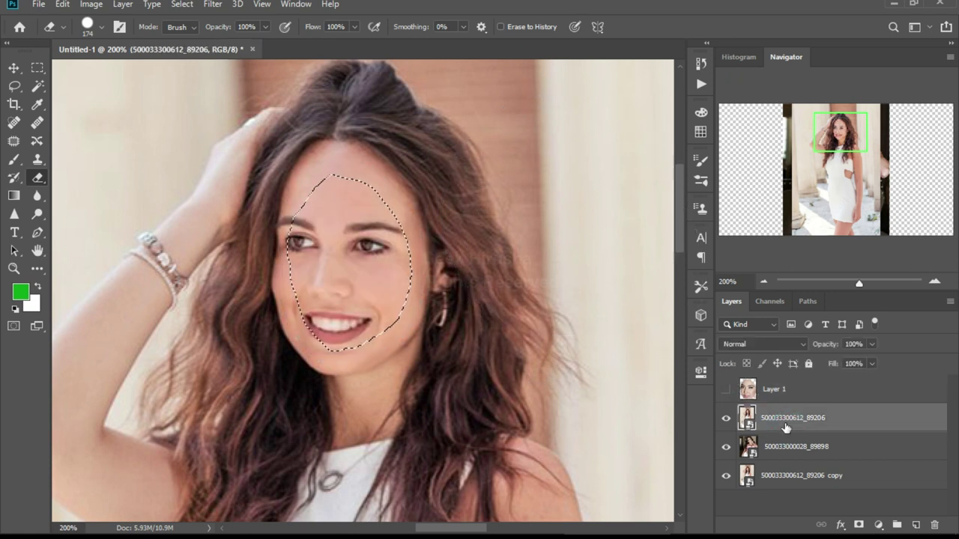
left_click(726, 447)
left_click(725, 476)
key("m")
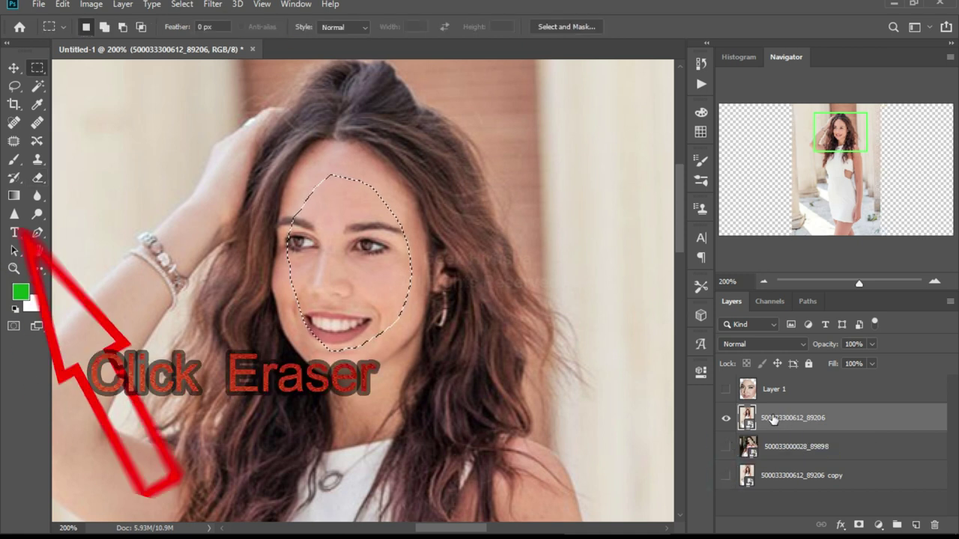
key("e")
left_click(333, 276)
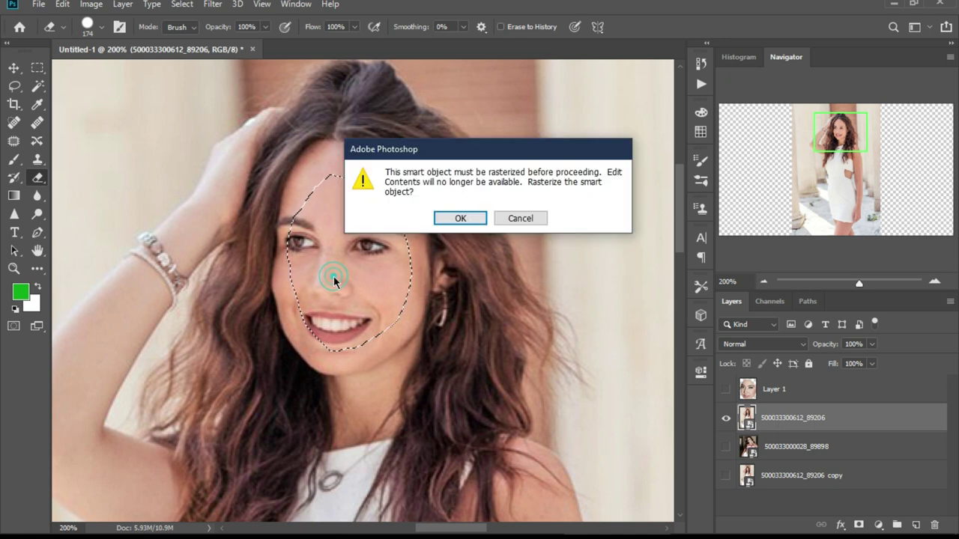
key("Return")
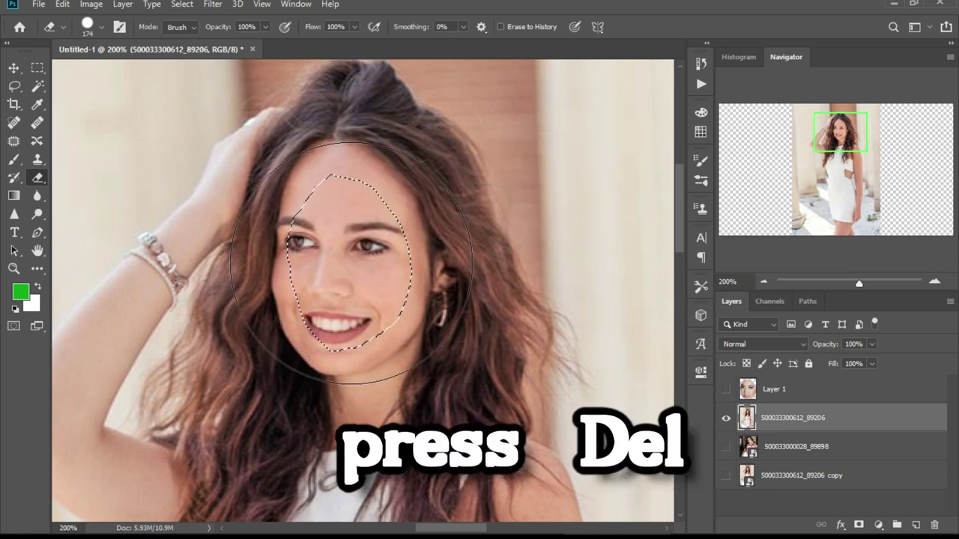
key("Delete")
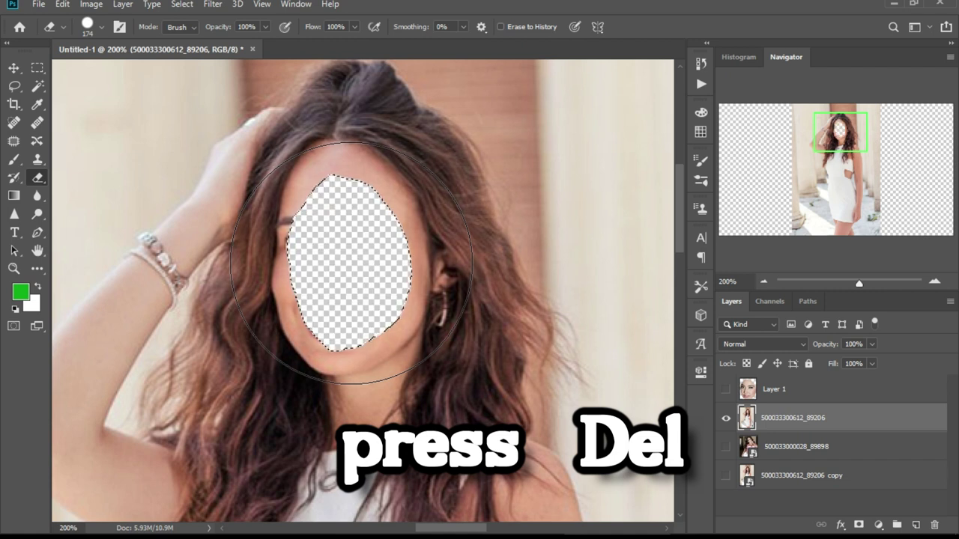
left_click(726, 390)
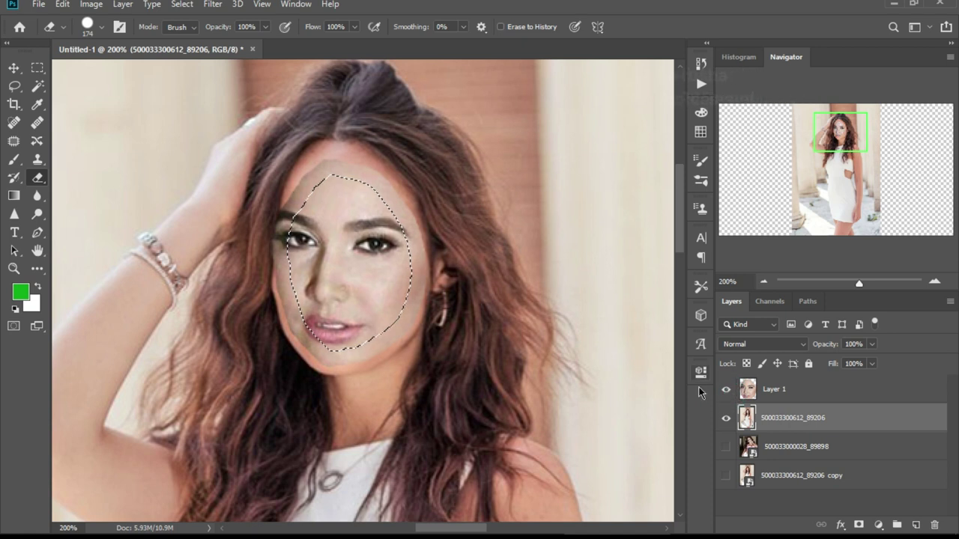
- Select Layer 1 and the white-dress layer, then Auto-Blend them with Panorama and seamless tones
left_click(749, 393)
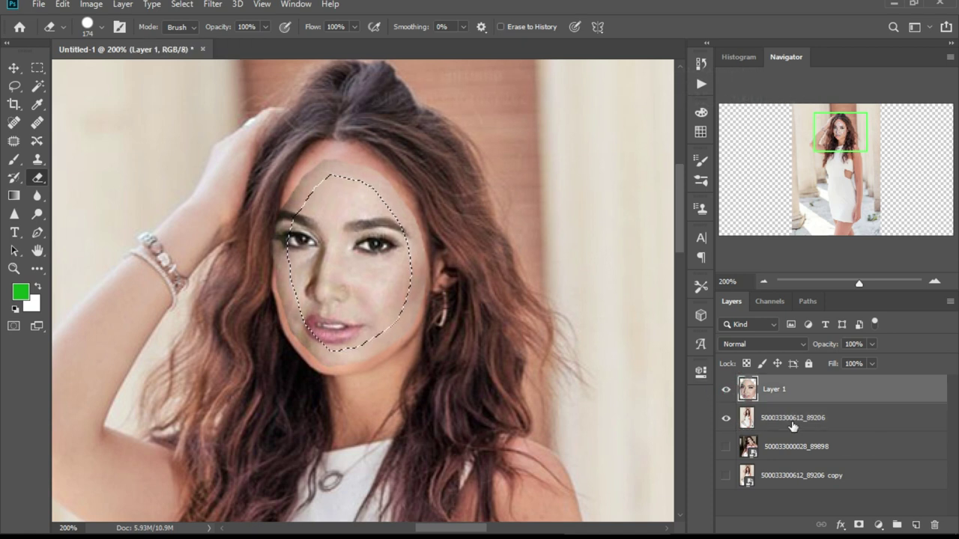
left_click(792, 424, "ctrl")
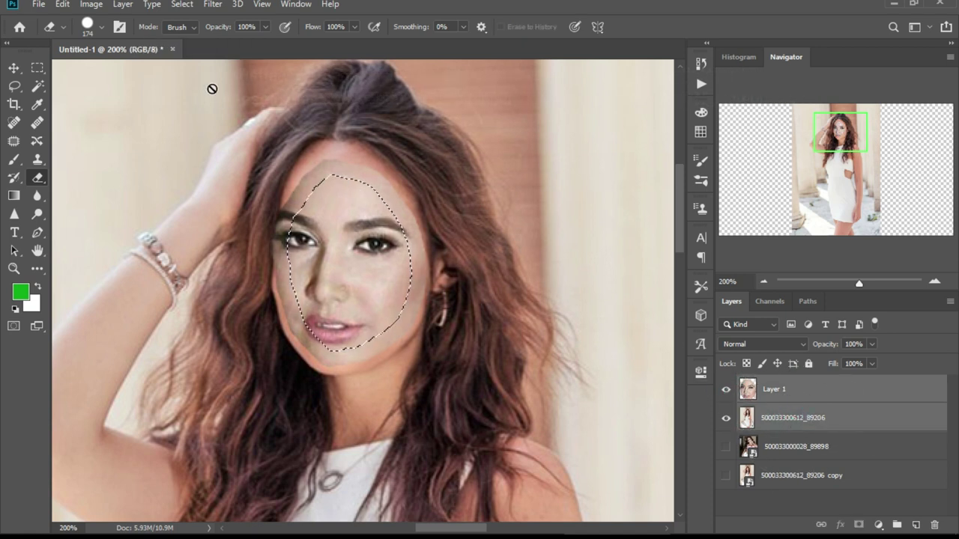
left_click(99, 6)
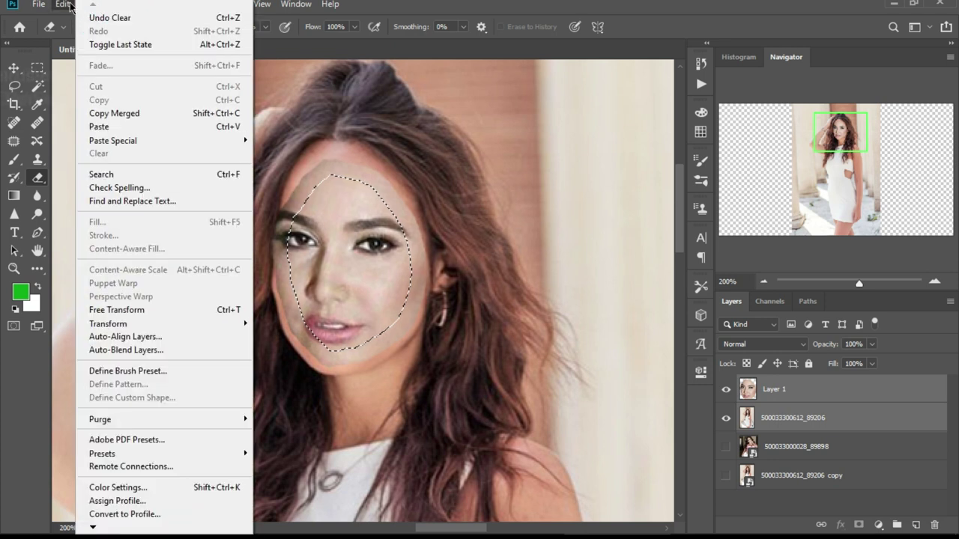
left_click(135, 354)
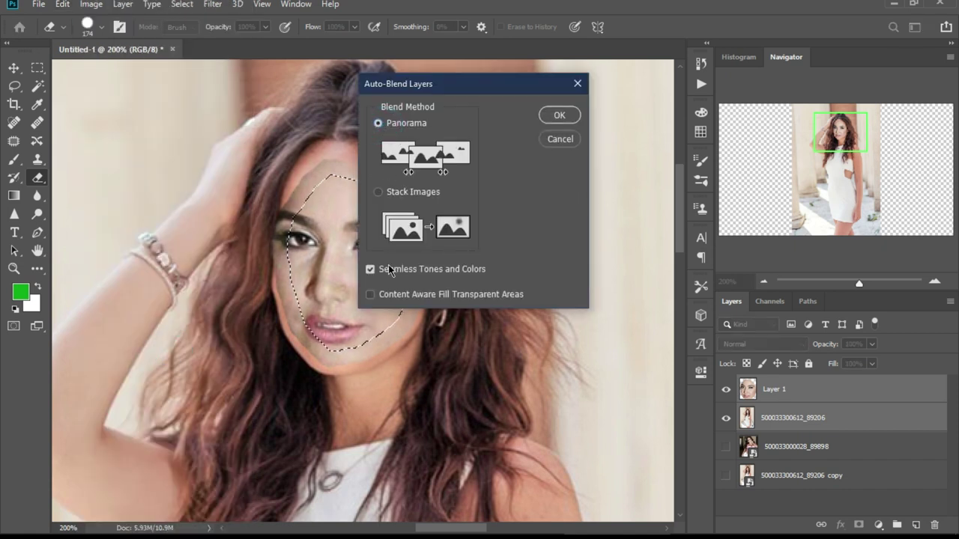
left_click(567, 117)
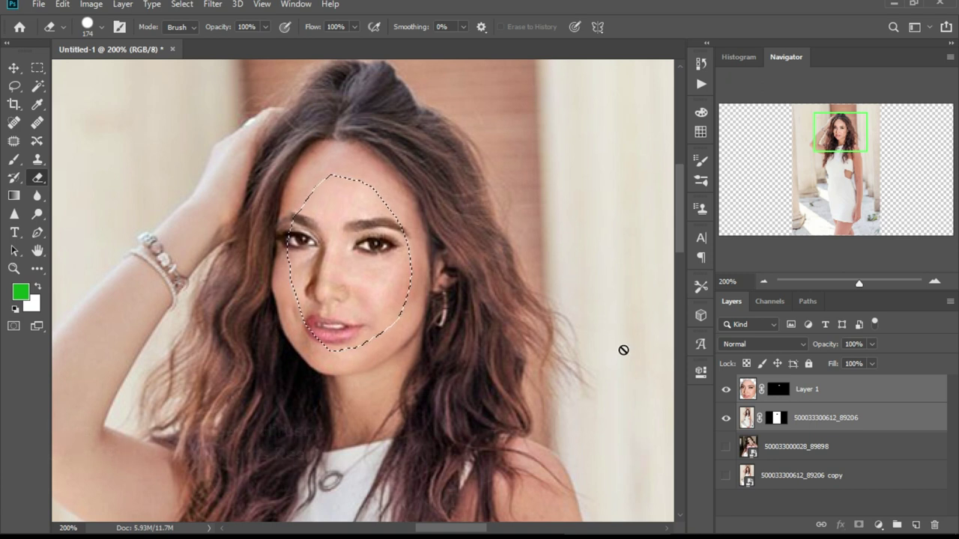
- Deselect the face, zoom out, and group the two blended layers into a group named New
key("m")
key("ctrl+d")
mouse_move(859, 283)
left_mouse_down()
mouse_move(839, 284)
mouse_move(845, 289)
left_mouse_up()
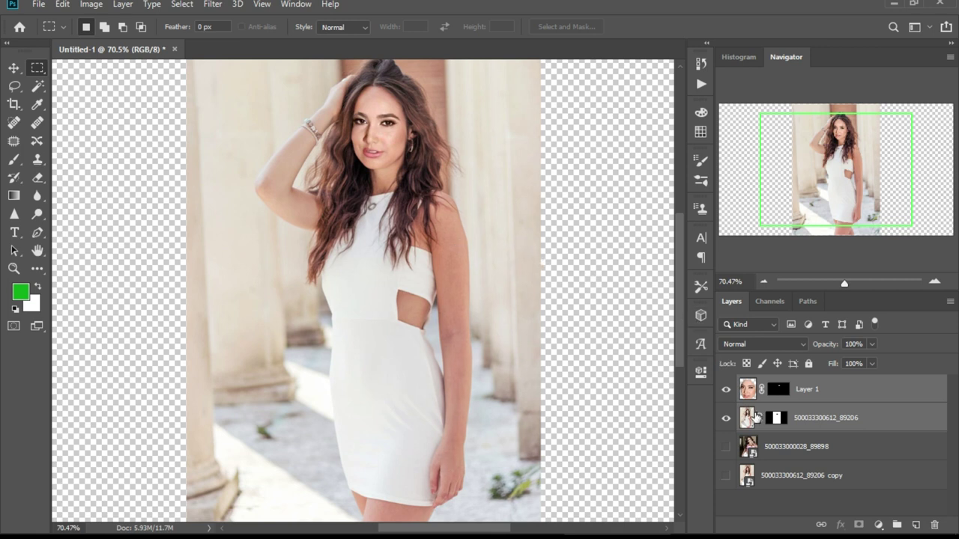
scroll(483, 257, "up", 2)
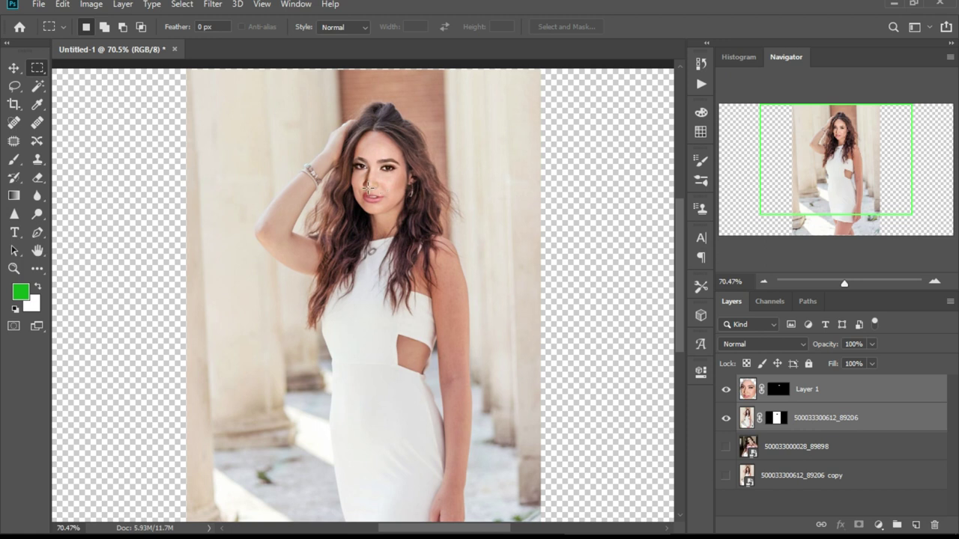
scroll(367, 187, "left", 1)
scroll(367, 186, "left", 1)
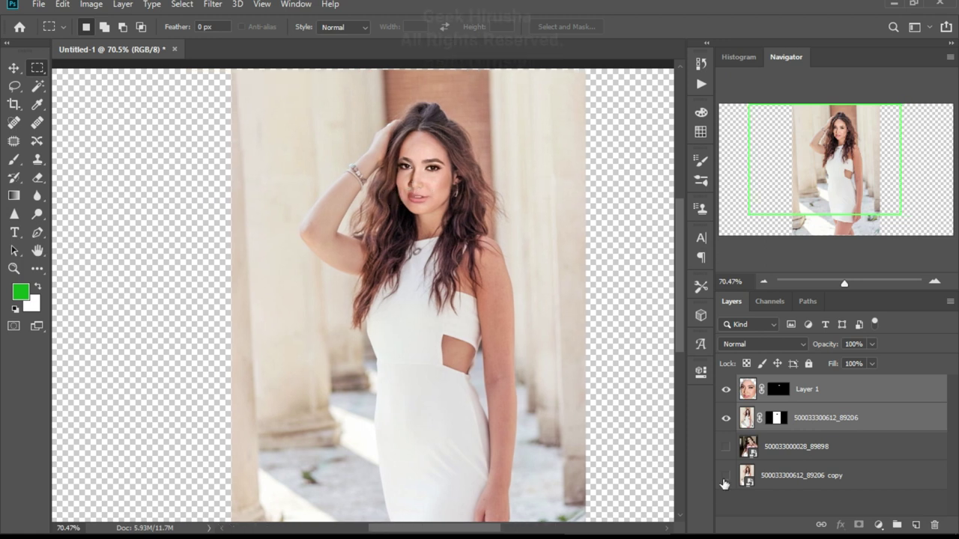
right_click(824, 397)
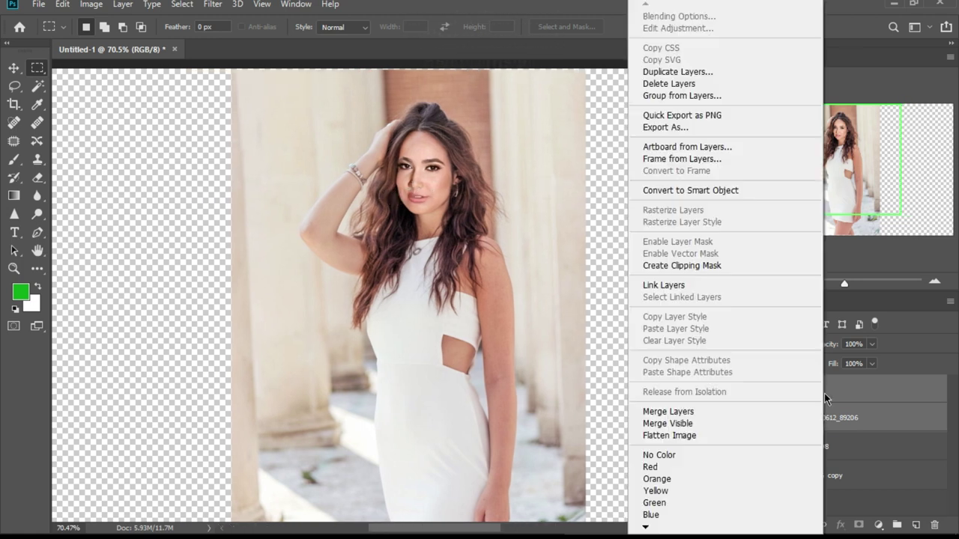
left_click(705, 94)
type("New")
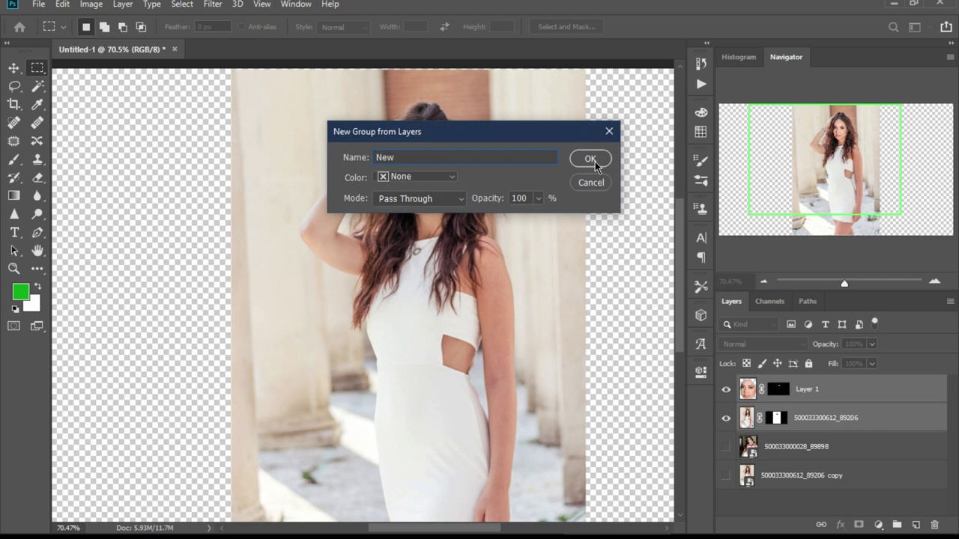
left_click(592, 160)
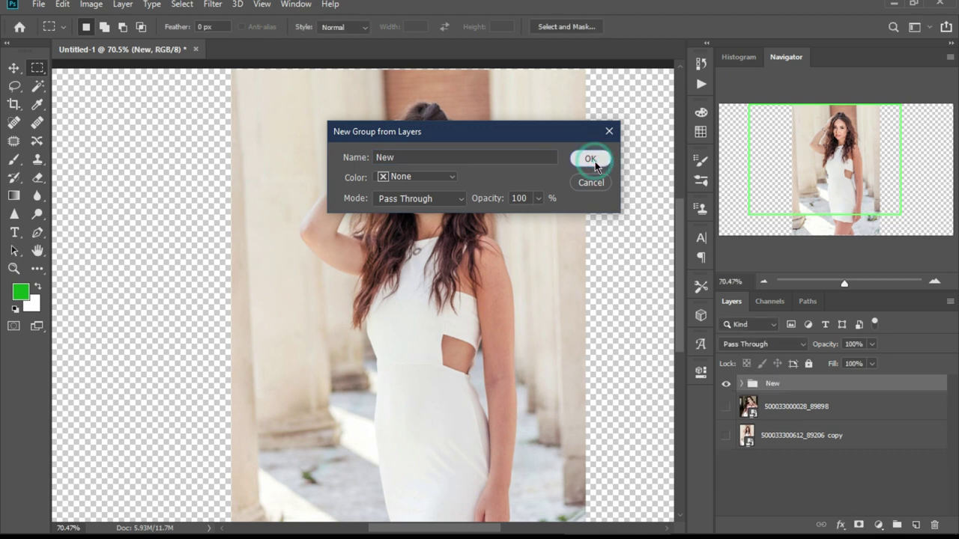
- Rename the pink-top photo layer 'Add' and the white-dress copy layer 'Old'
left_click(781, 412)
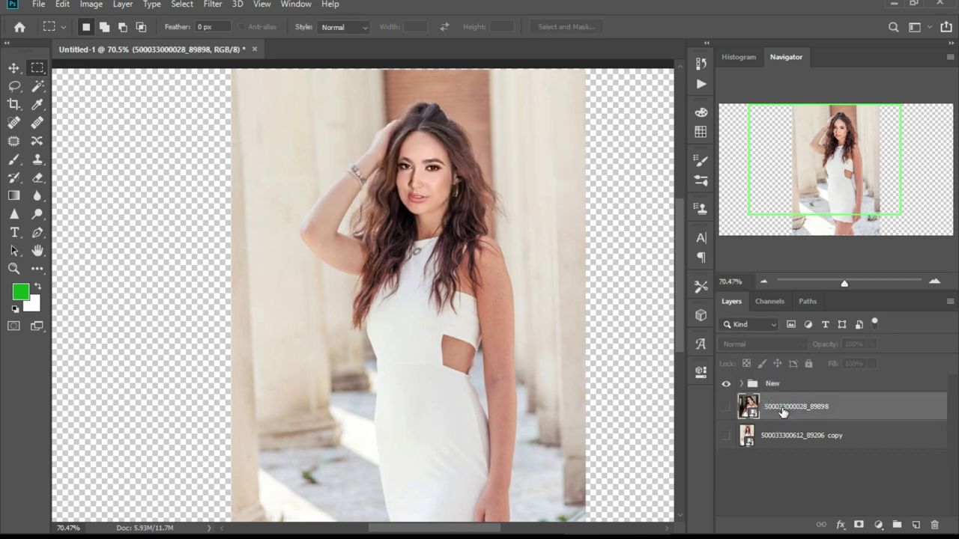
double_click(782, 408)
type("A")
type("dd")
left_click(792, 438)
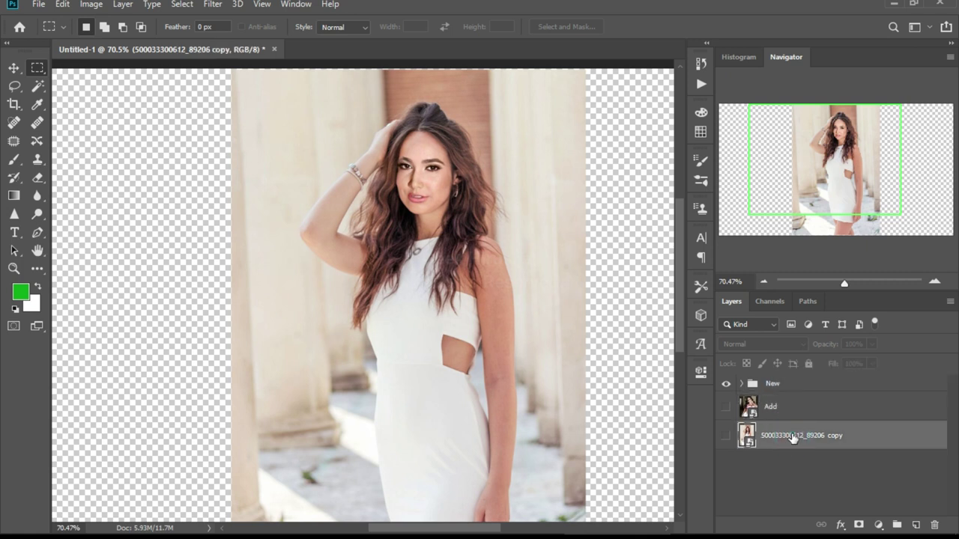
double_click(792, 435)
type("Old")
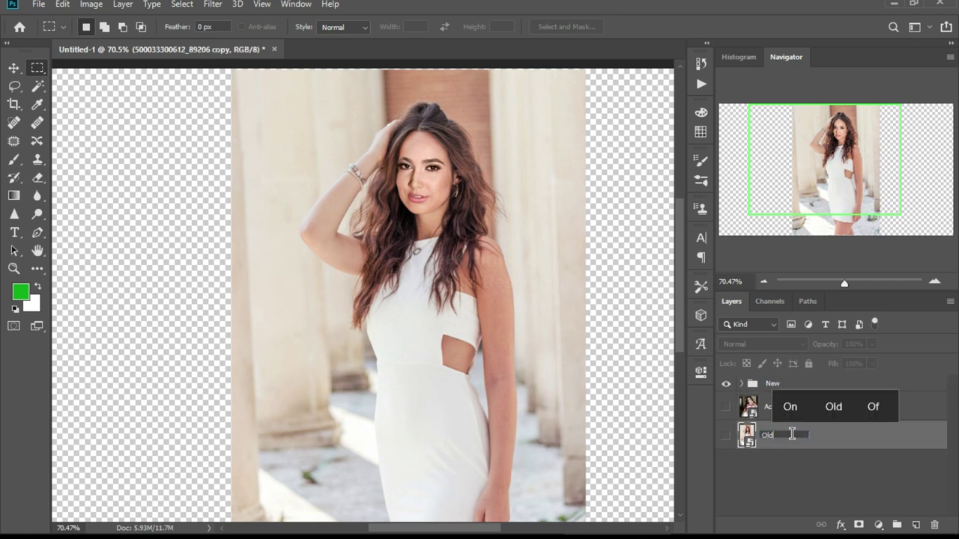
key("Return")
- Toggle the New group's visibility to compare before and after, then hide the Old layer
left_click(726, 384)
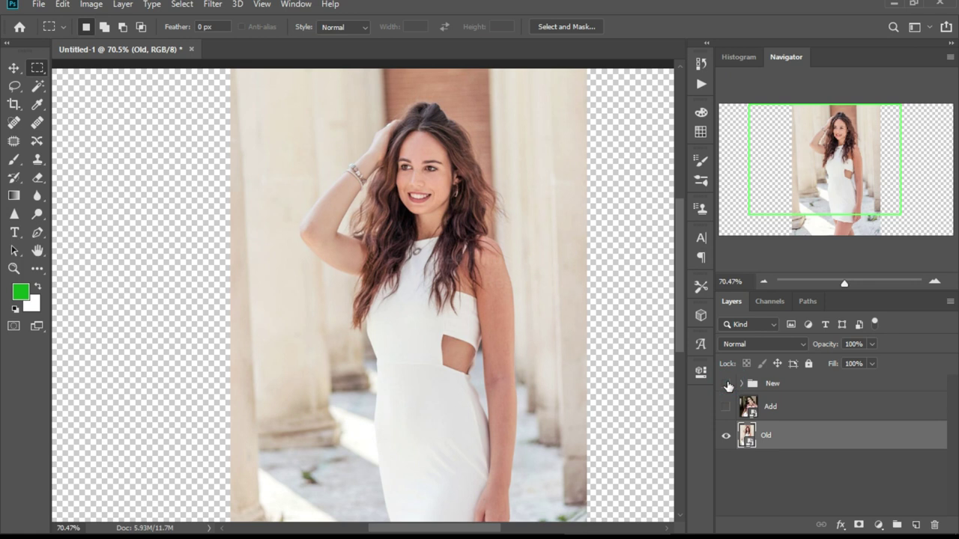
left_click(726, 384)
left_click(726, 435)
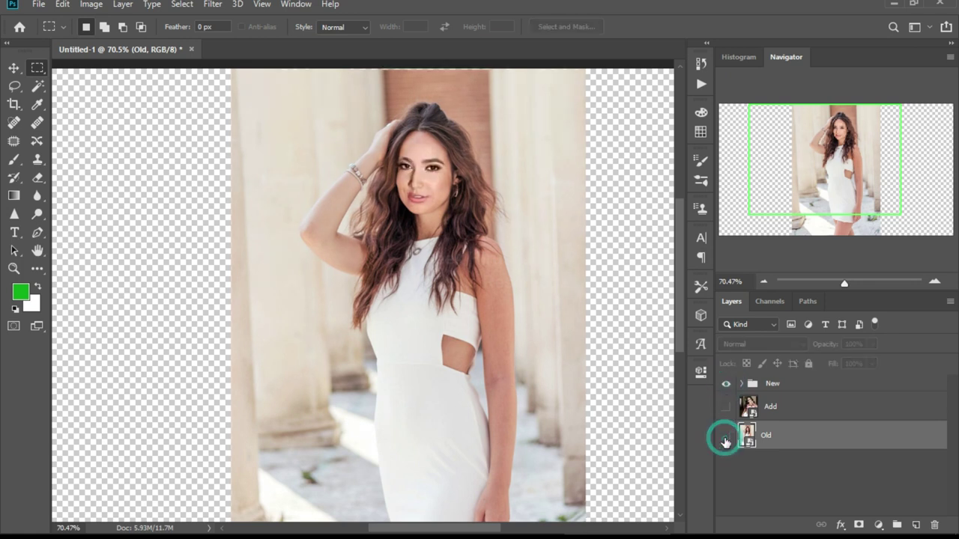
- Take the Add layer out of the New group and move the pink-top photo to the right
left_click_drag(748, 410, 749, 384)
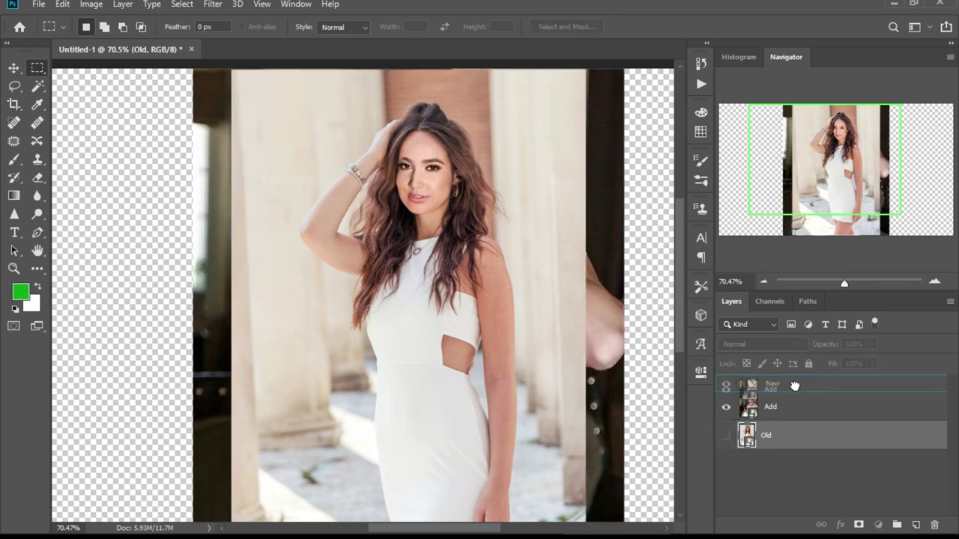
left_click(426, 244)
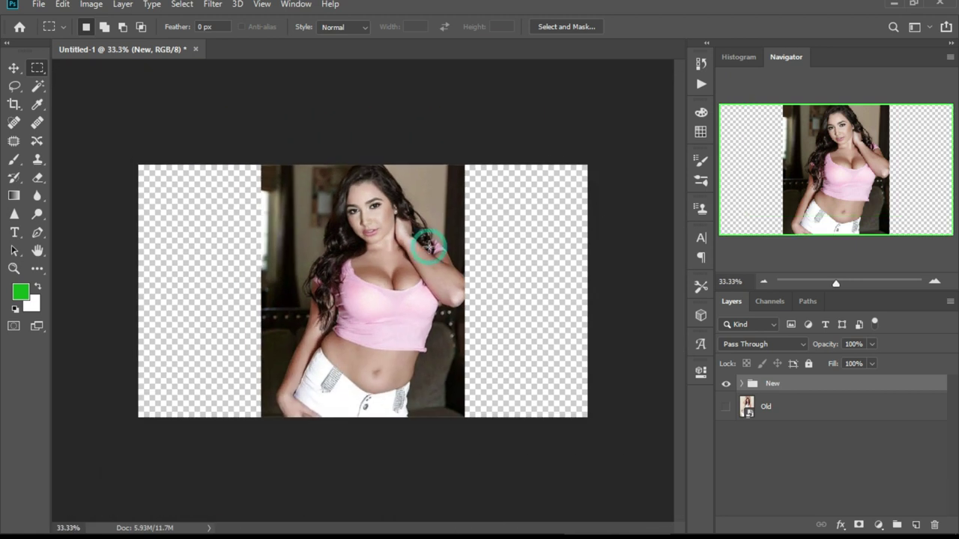
left_click(13, 68)
left_click_drag(375, 292, 252, 292)
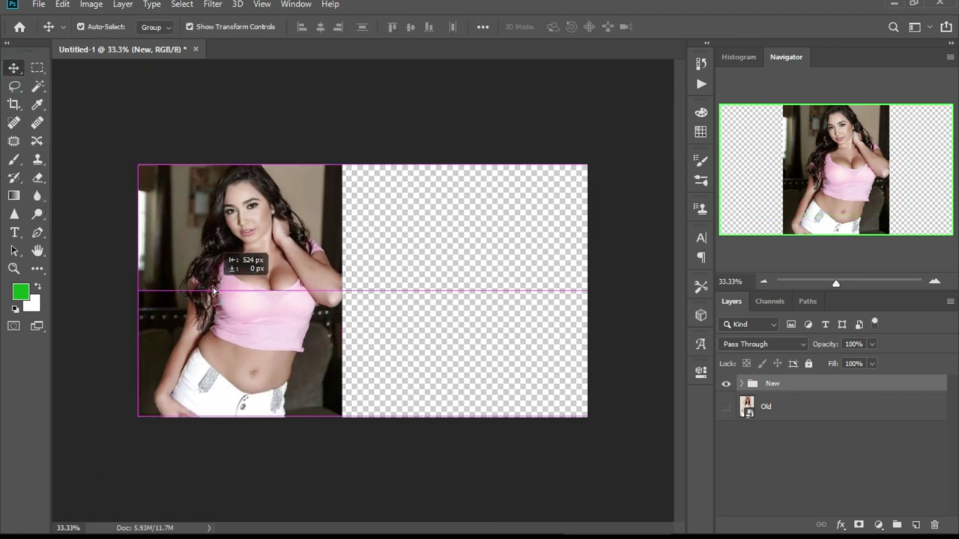
left_click(774, 406)
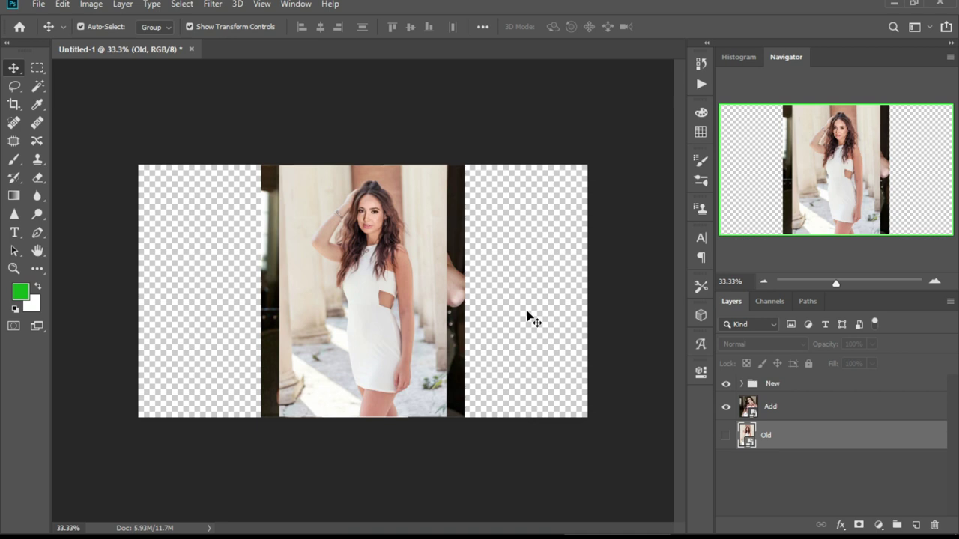
left_click_drag(770, 407, 770, 382)
left_click_drag(379, 318, 522, 317)
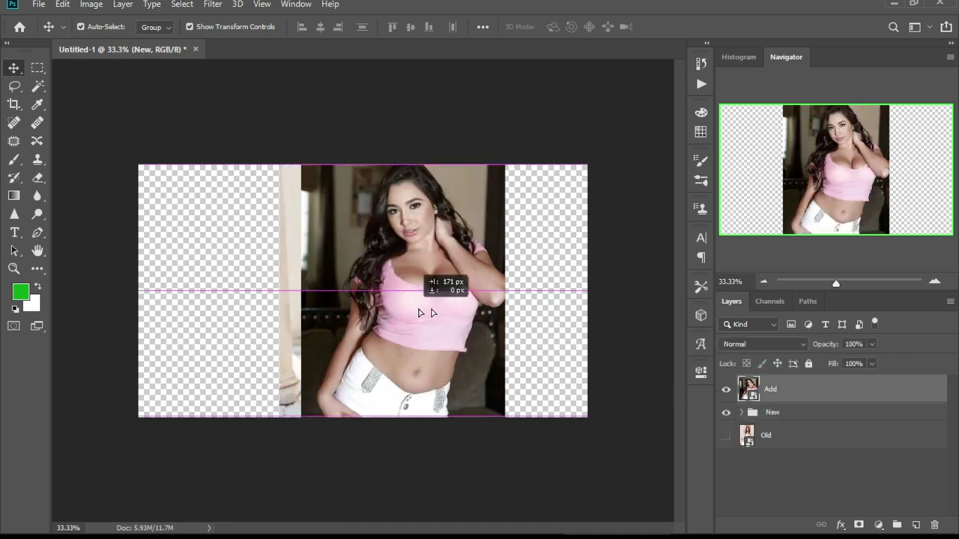
- Show the Old photo on the left, place the New group beside it, and zoom out
left_click(779, 435)
left_click(725, 435)
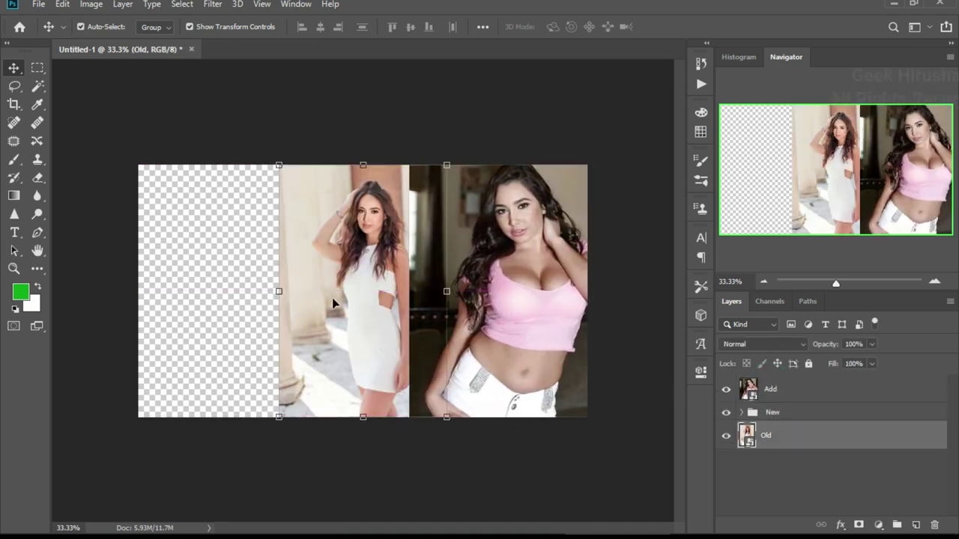
left_click_drag(342, 304, 192, 304)
left_click_drag(835, 283, 841, 282)
left_click_drag(366, 217, 343, 216)
left_click(772, 412)
left_click_drag(126, 221, 373, 221)
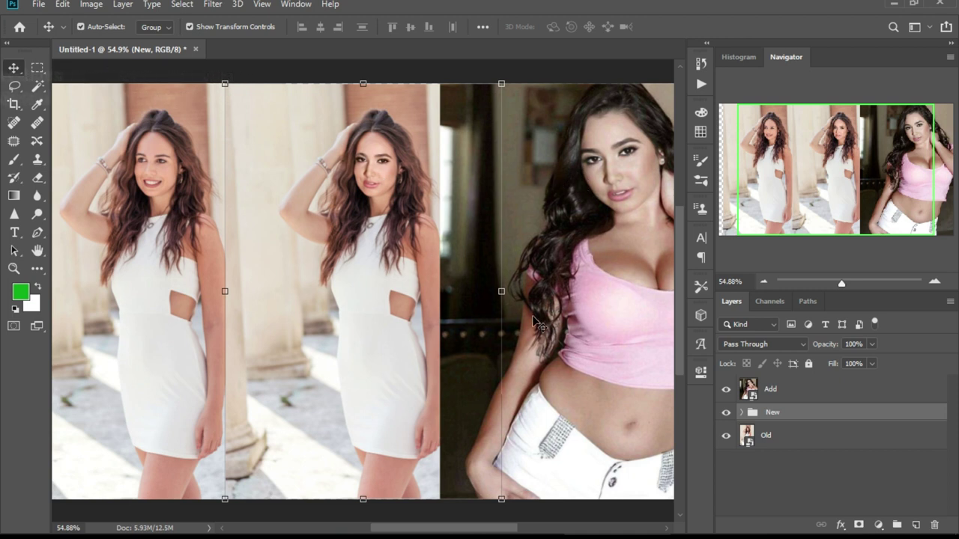
mouse_move(799, 194)
left_mouse_down()
mouse_move(834, 197)
mouse_move(803, 196)
left_mouse_up()
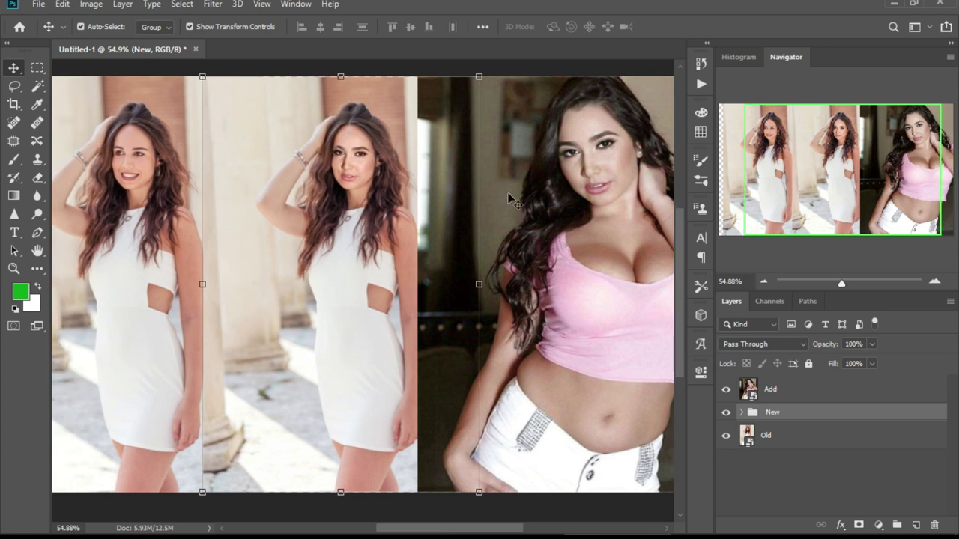
key("ctrl+minus")
key("ctrl+minus")
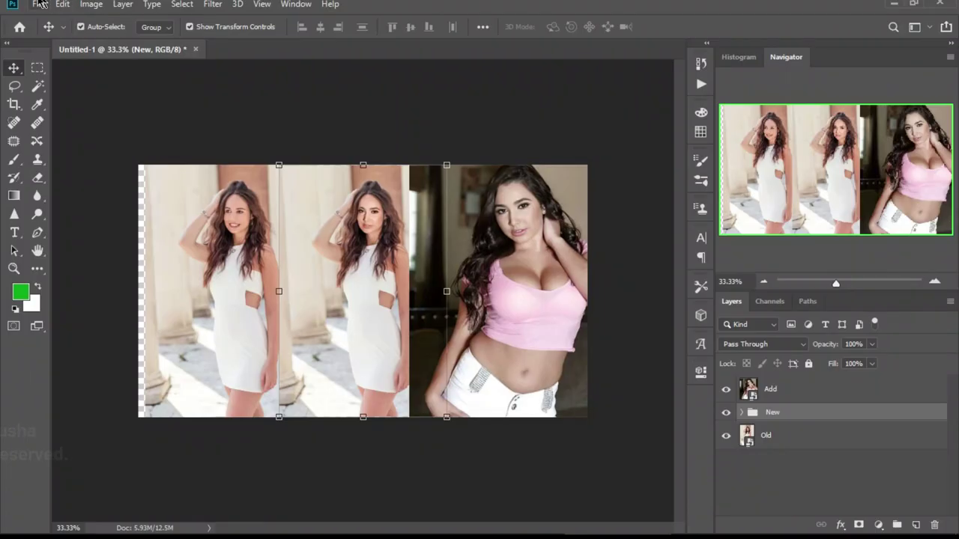
- Save the comparison image, then close Untitled-1 and answer the unsaved-changes prompt
left_click(38, 5)
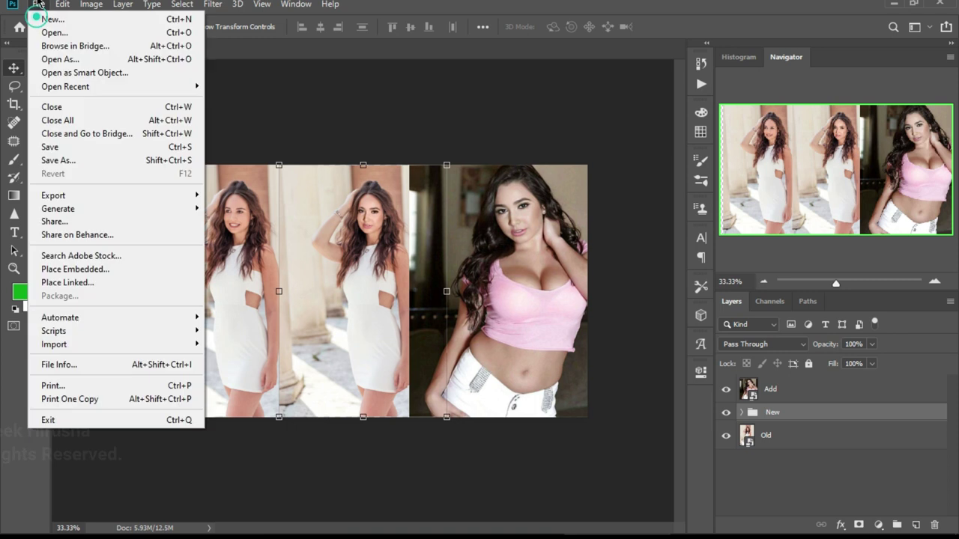
left_click(78, 148)
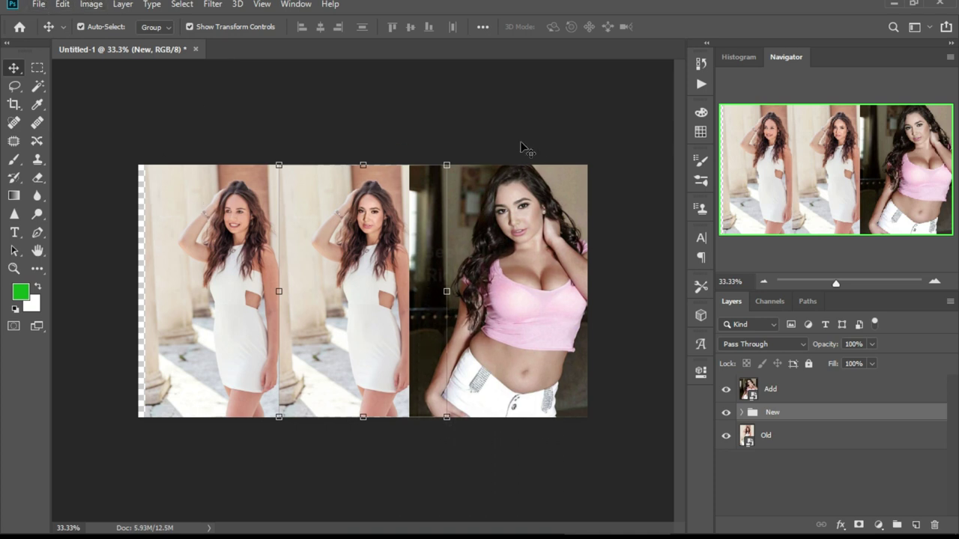
left_click(945, 6)
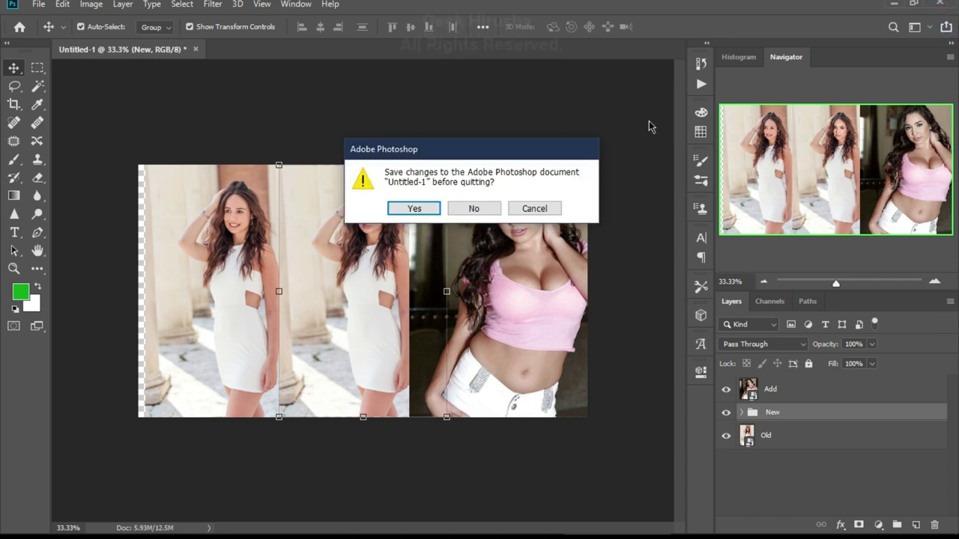
left_click(473, 208)
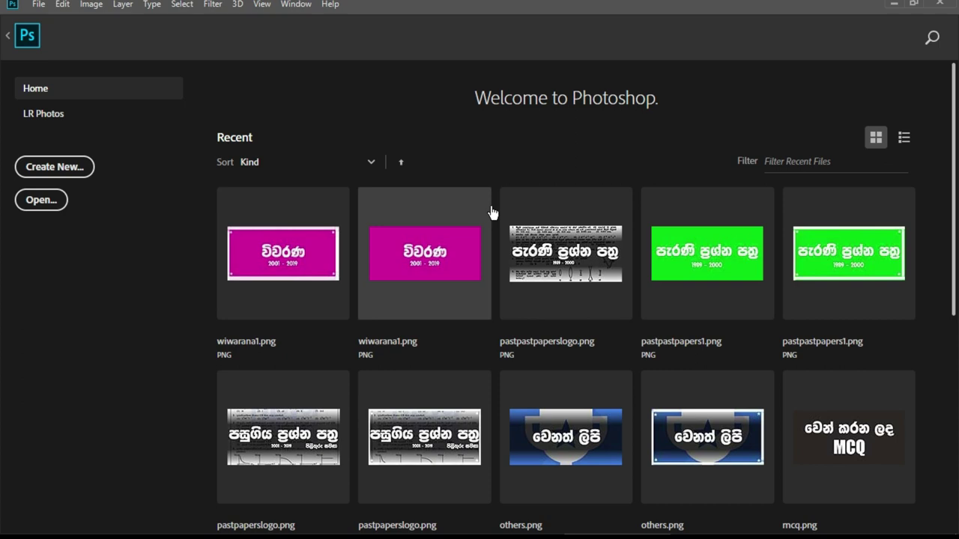
- Quit Photoshop, close the New folder window, and refresh the desktop
left_click(492, 214)
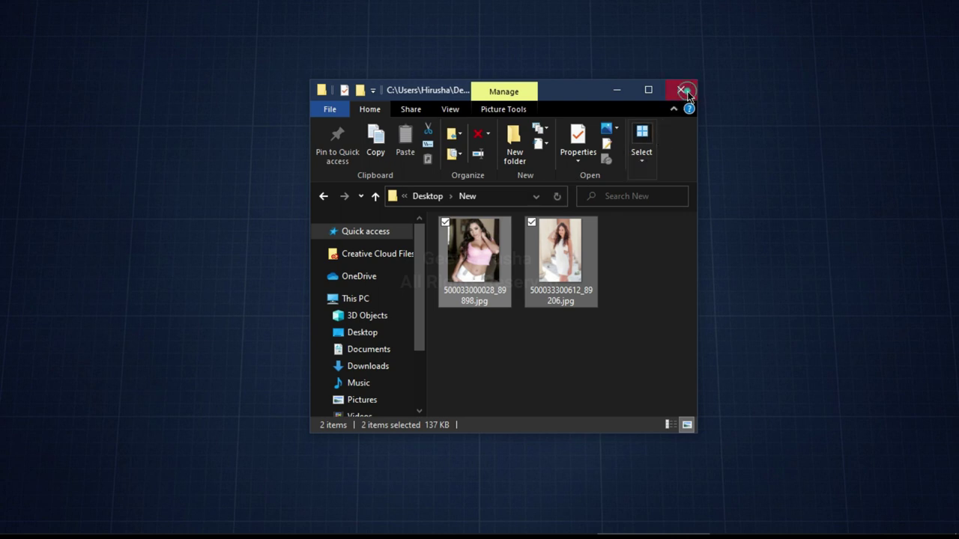
left_click(685, 90)
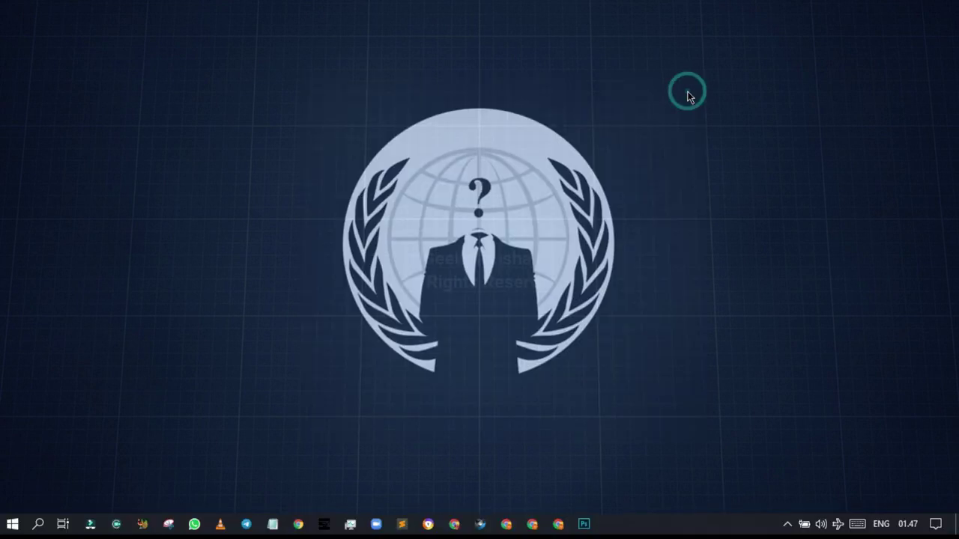
right_click(500, 220)
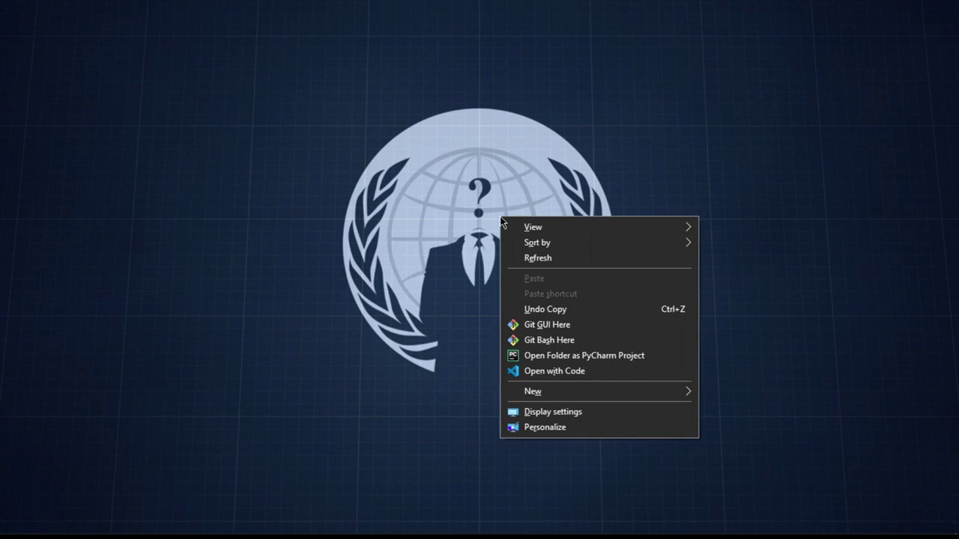
left_click(536, 259)
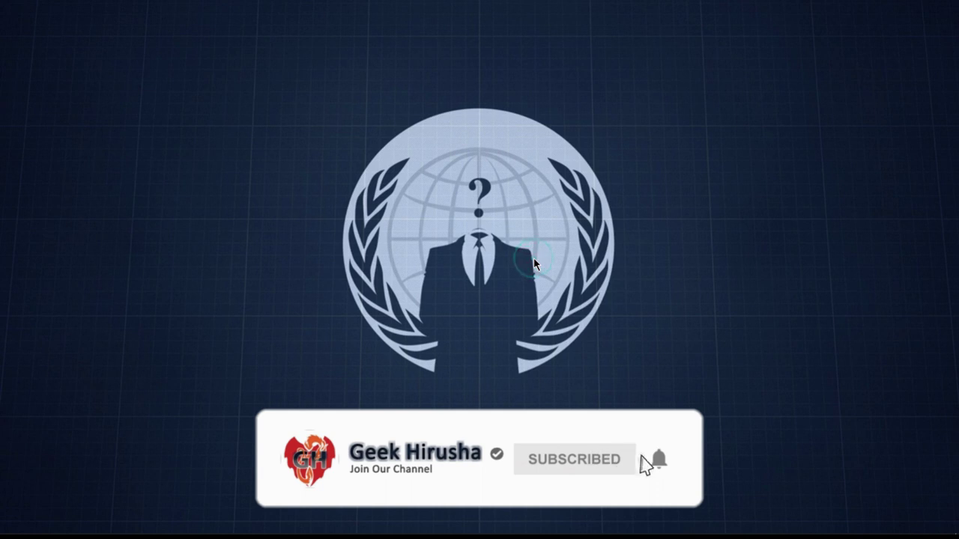